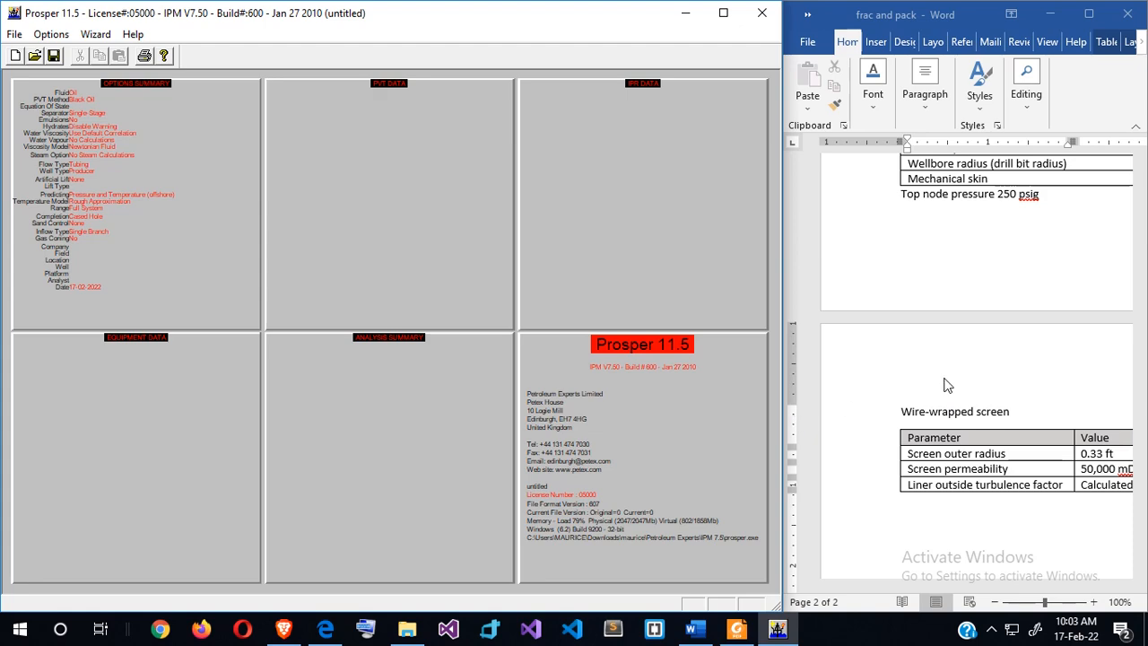
- Review the well data tables in the frac and pack Word document, from PVT input data to the wire-wrapped screen parameters
scroll(943, 384, up, 5)
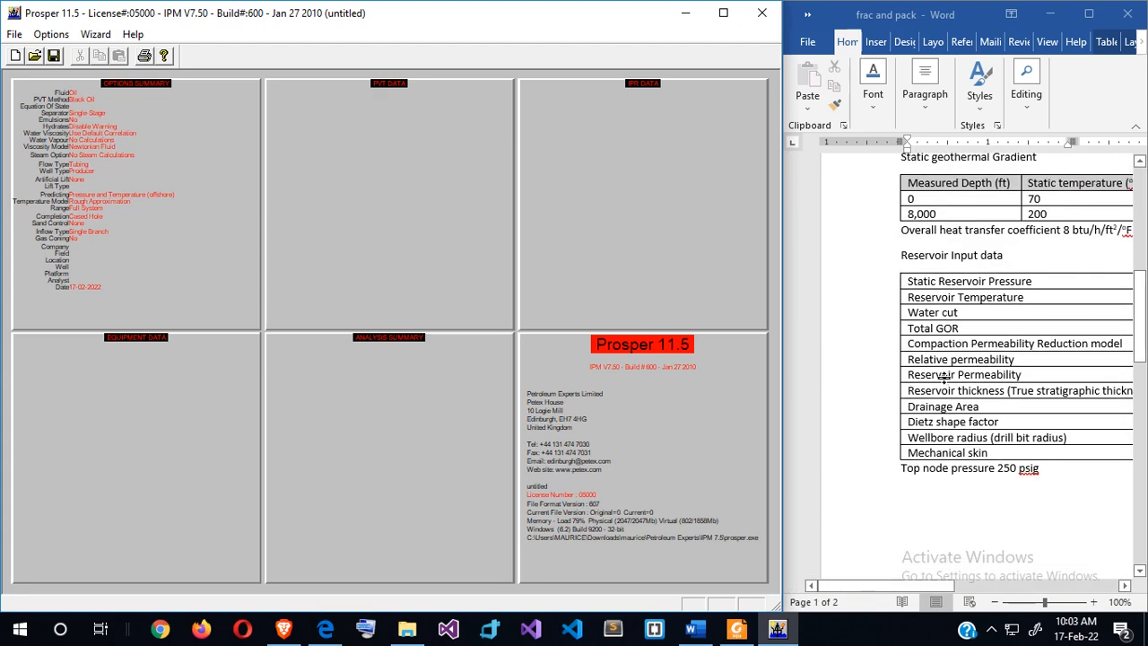
scroll(944, 377, up, 3)
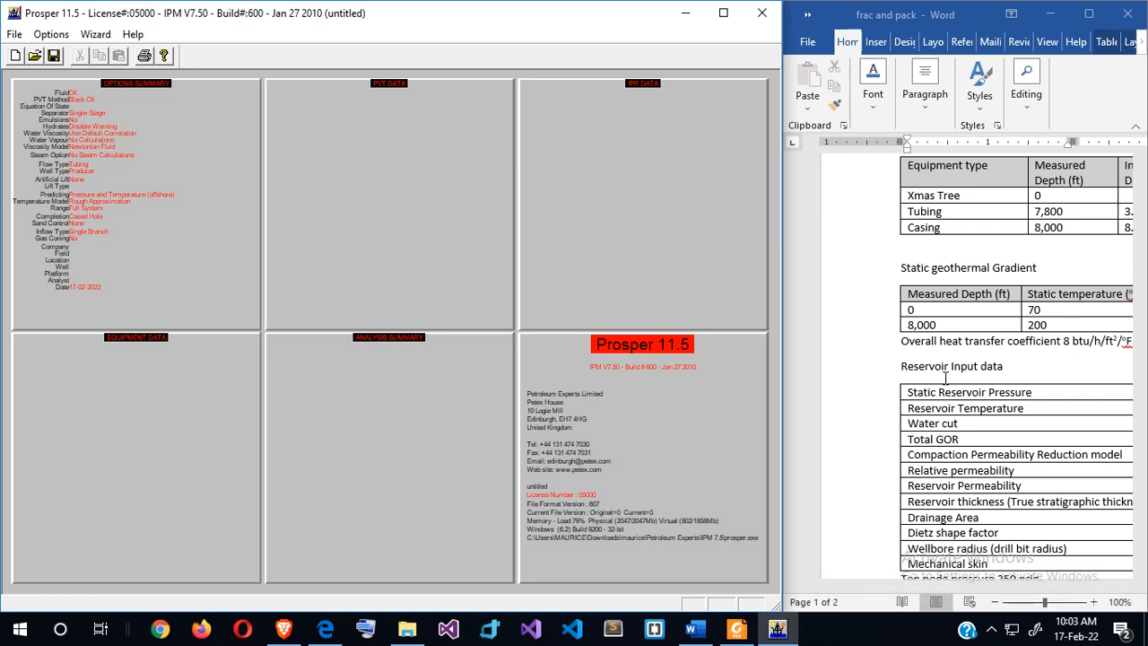
scroll(945, 378, up, 5)
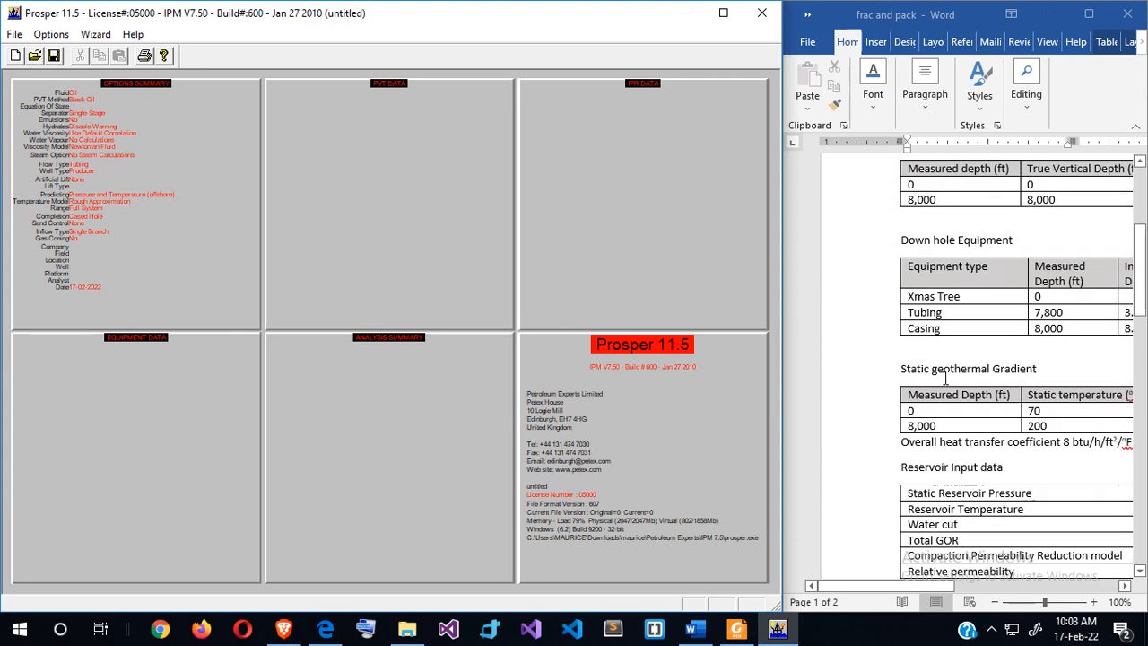
scroll(946, 378, right, 2)
scroll(946, 377, left, 5)
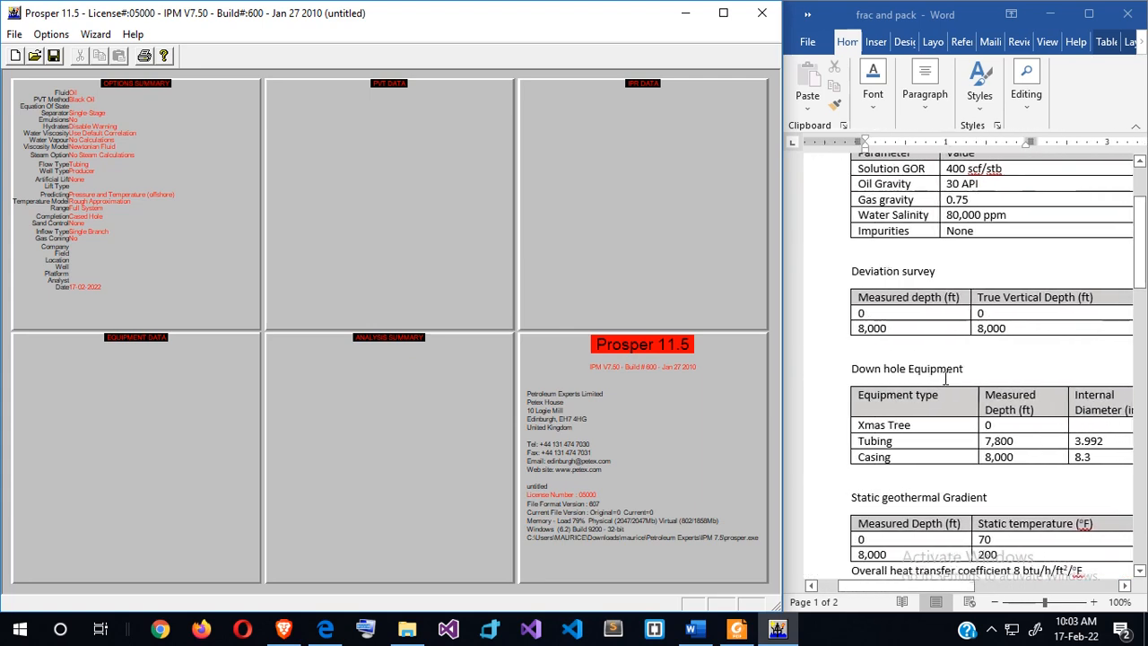
click(1088, 14)
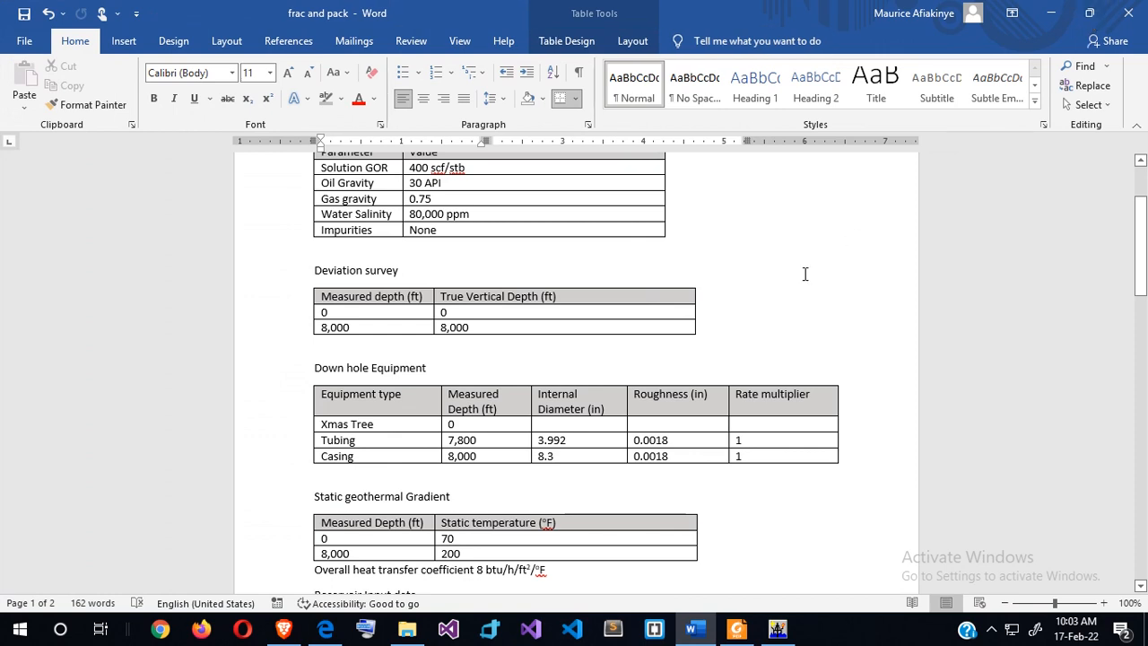
scroll(804, 269, up, 3)
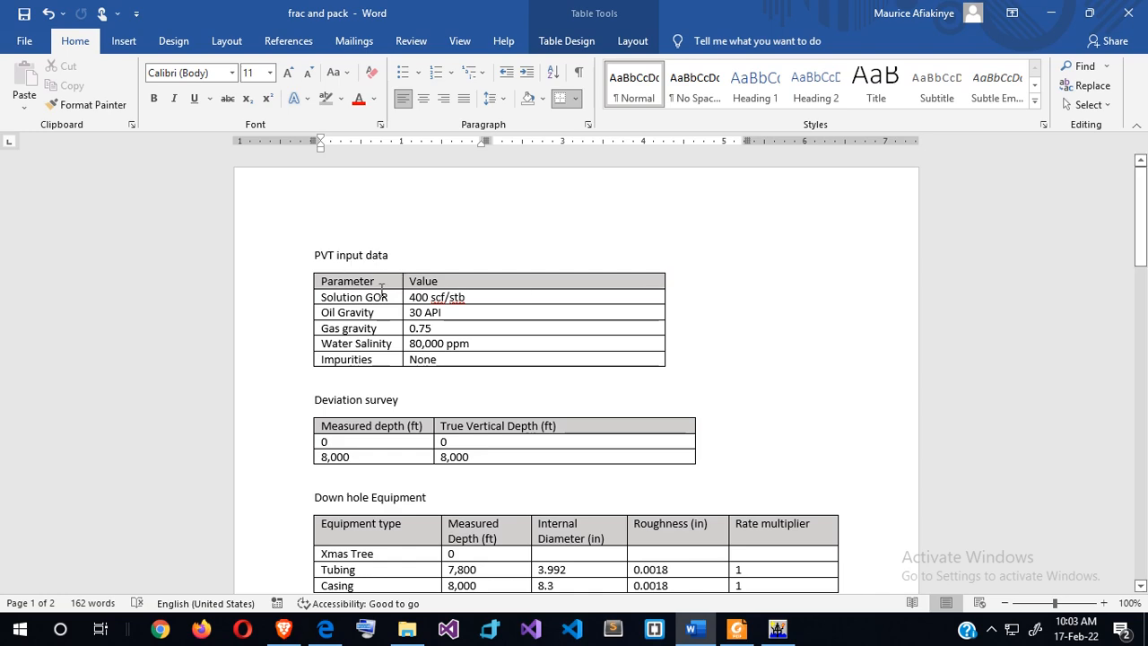
scroll(381, 289, down, 2)
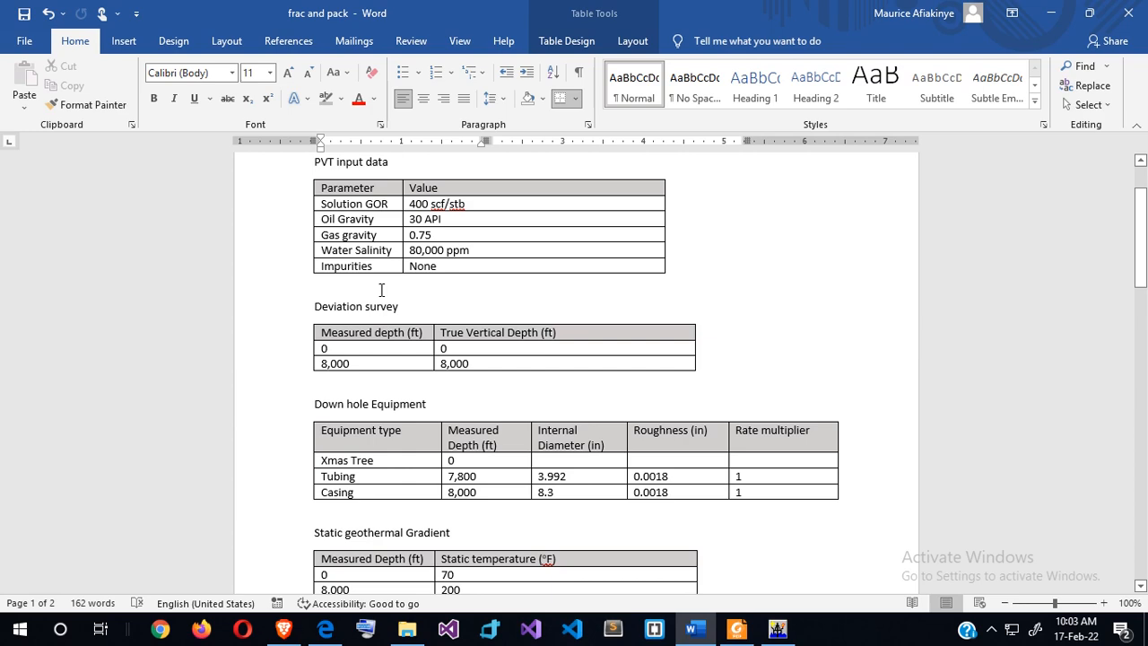
scroll(381, 289, down, 3)
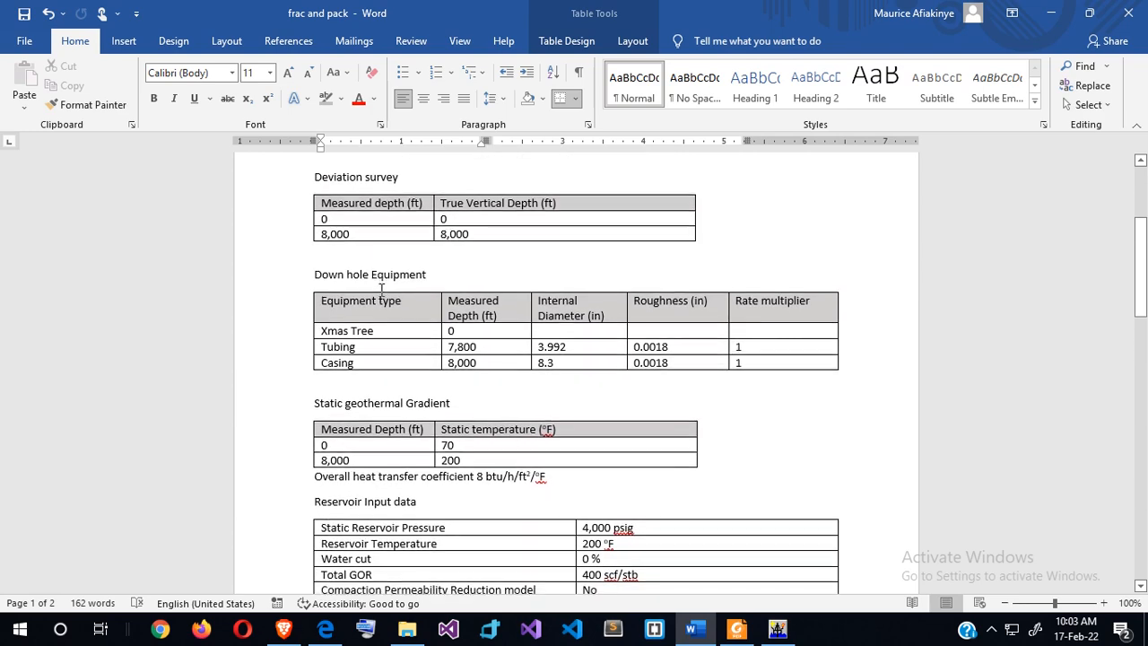
scroll(381, 288, down, 1)
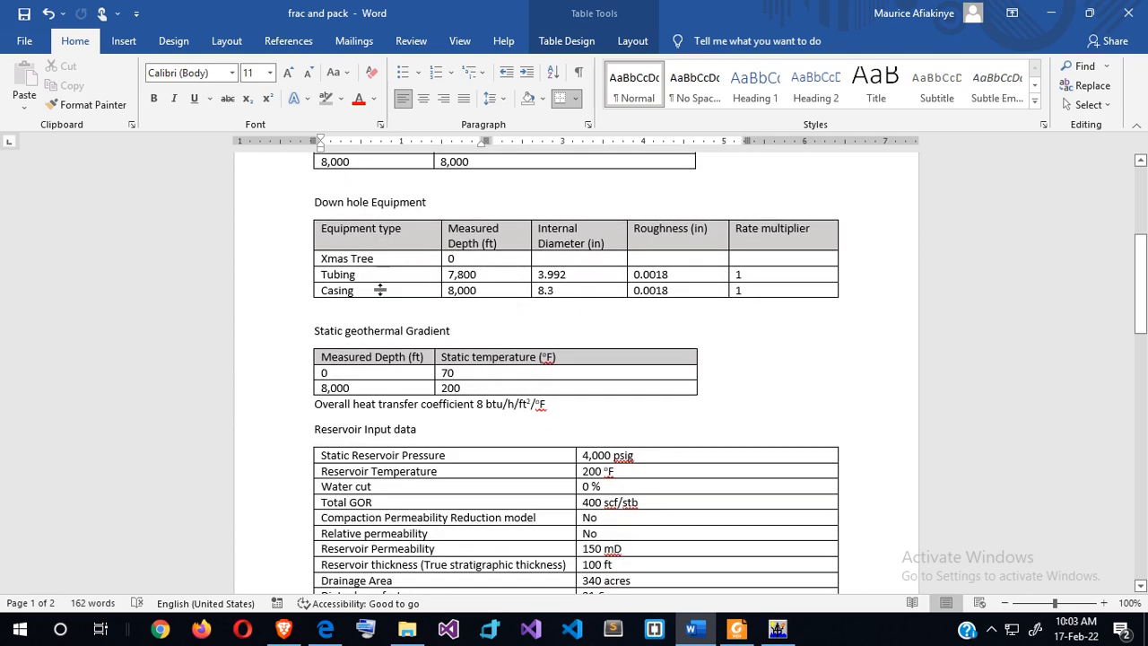
scroll(381, 289, down, 4)
scroll(381, 289, down, 5)
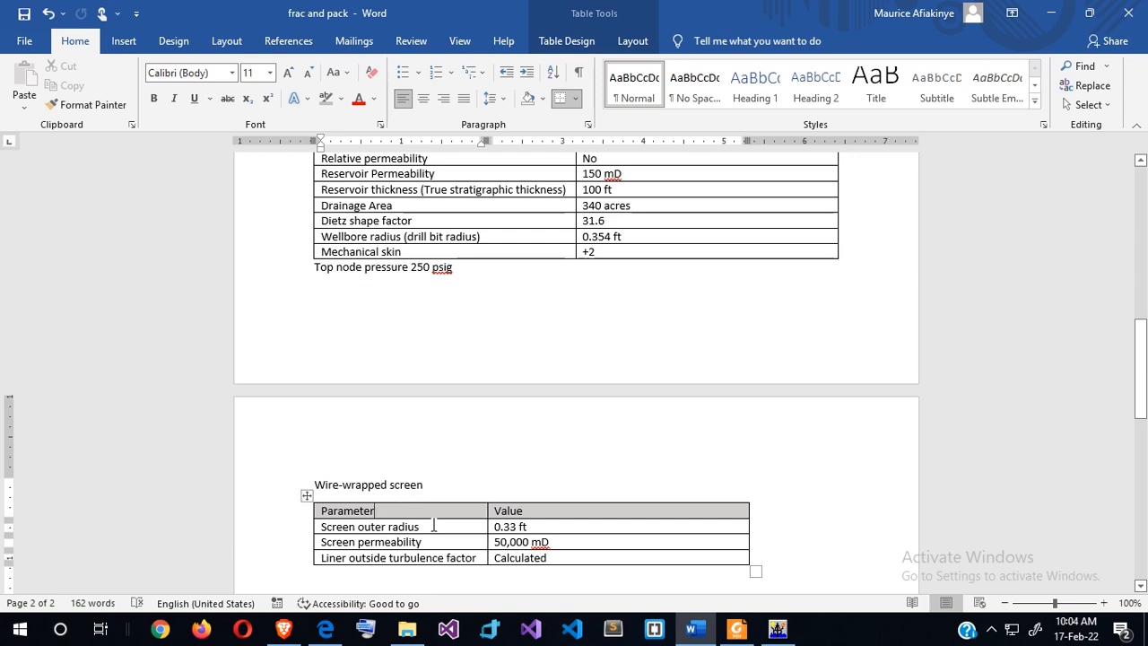
drag(436, 530, 476, 544)
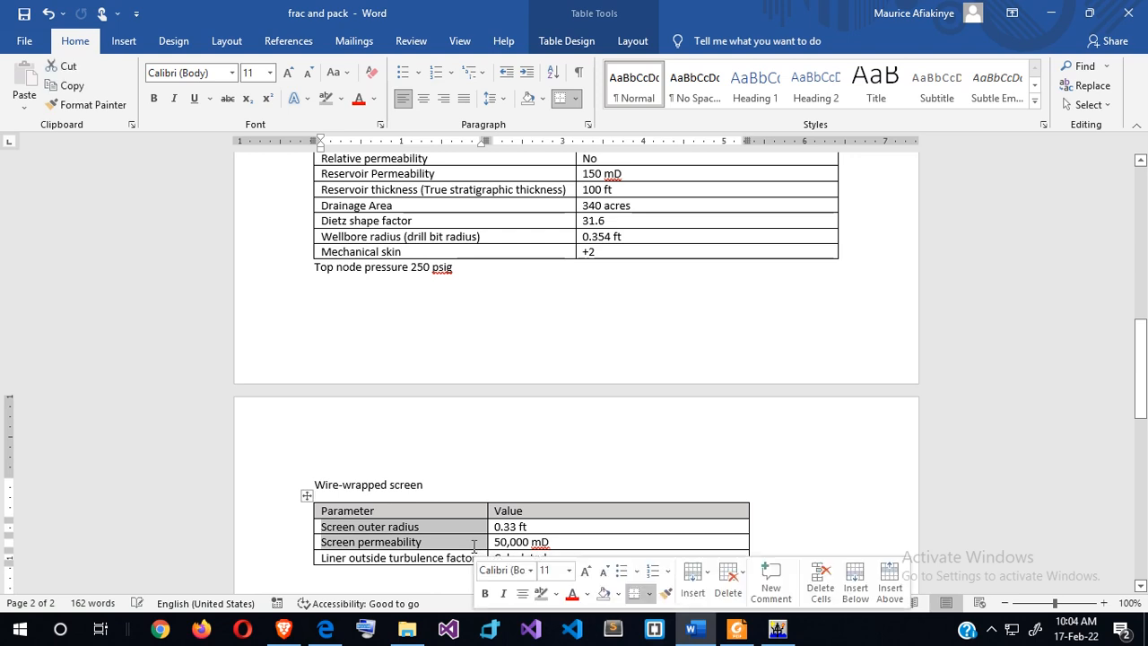
click(405, 546)
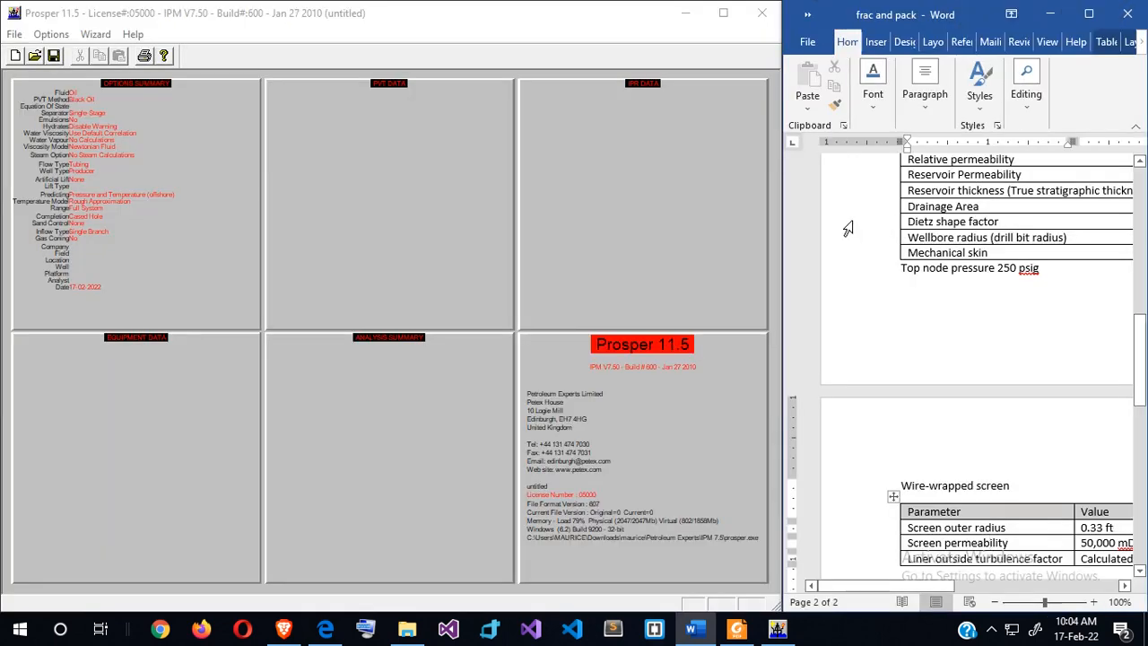
- In Prosper's system options, set the well completion type to Open Hole and the sand control to Wire Wrapped Screen
click(56, 36)
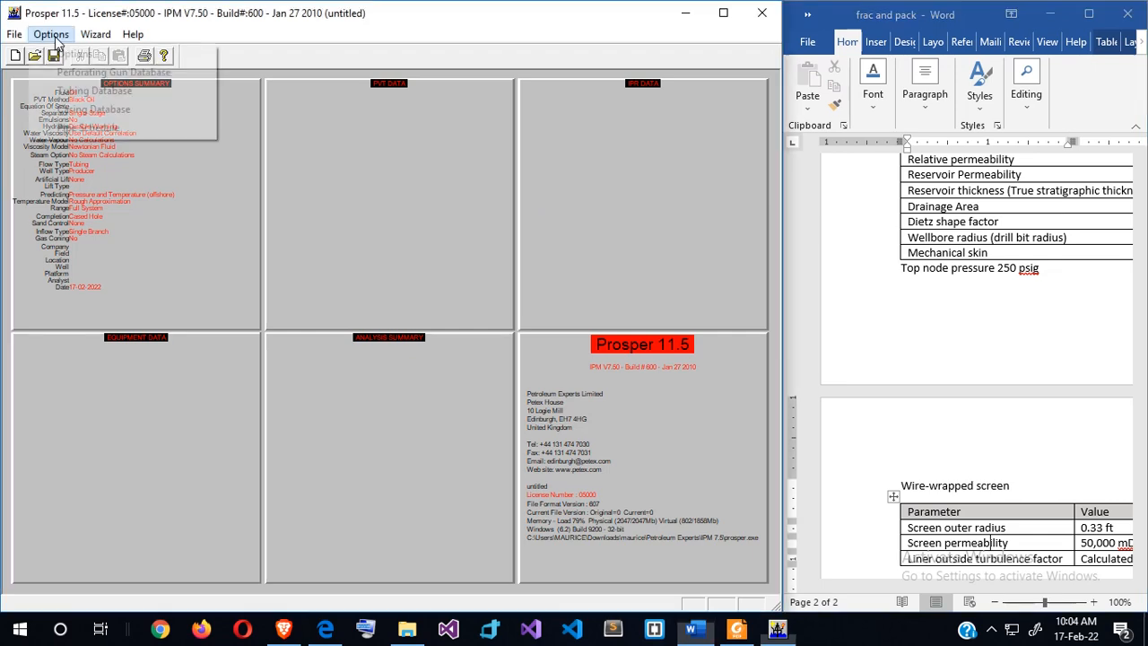
click(72, 54)
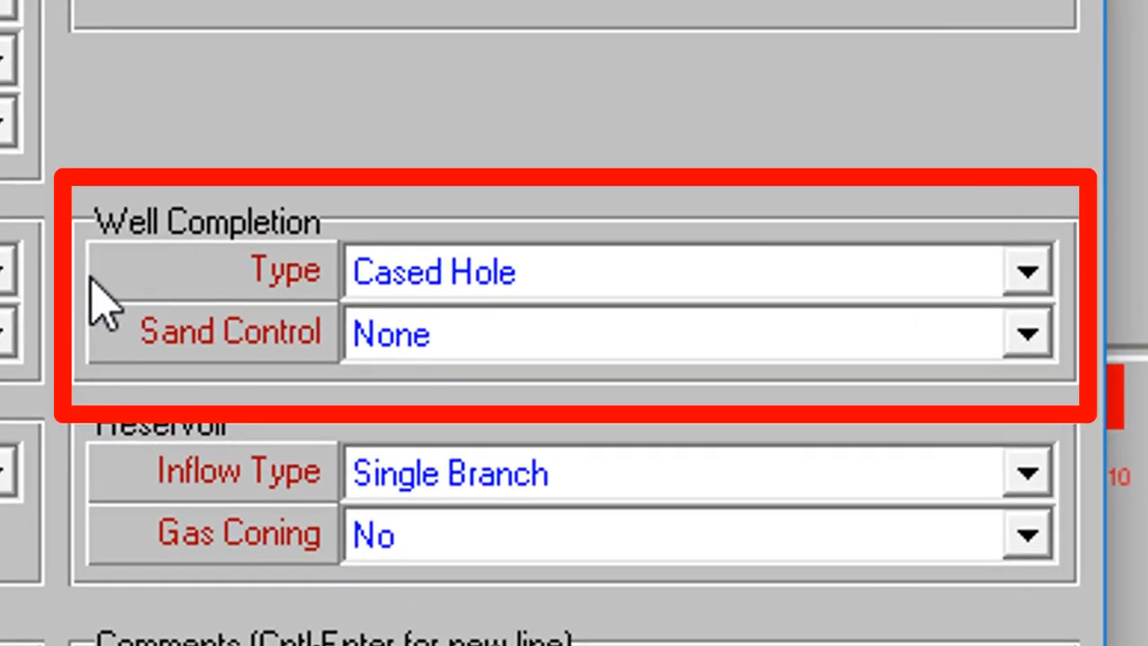
click(607, 265)
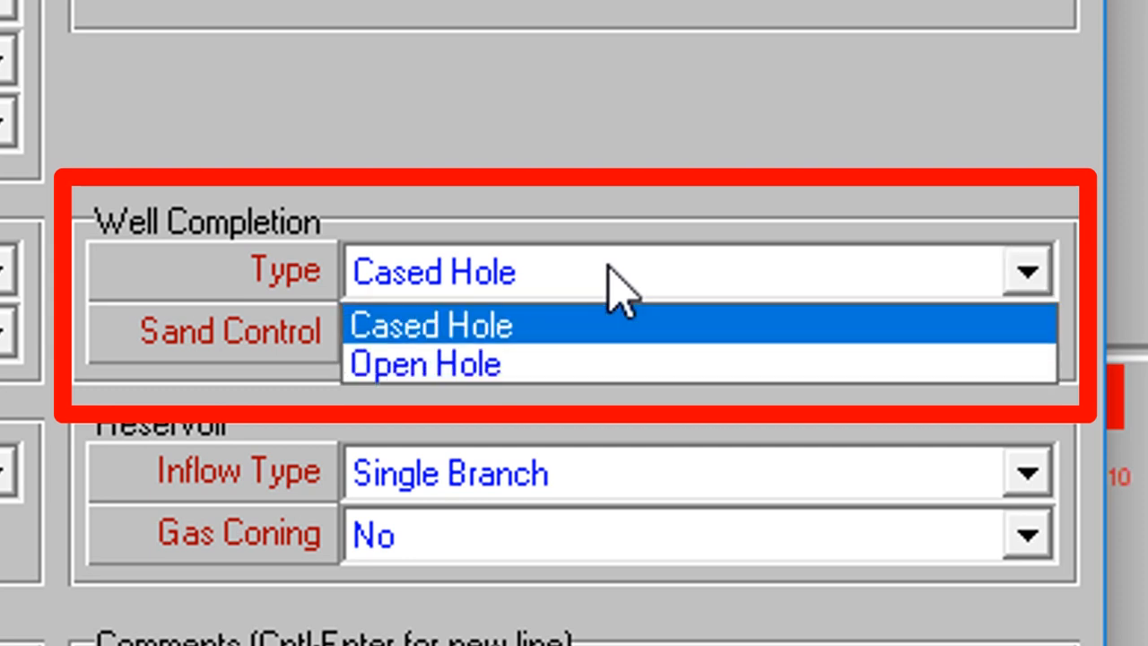
click(464, 364)
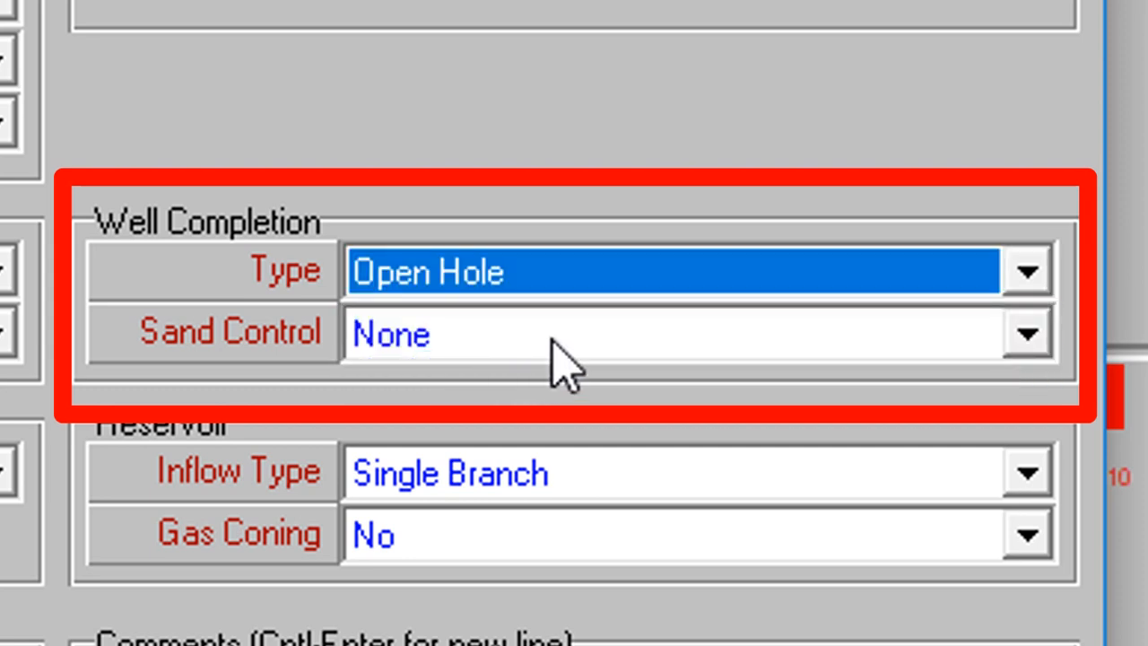
click(551, 341)
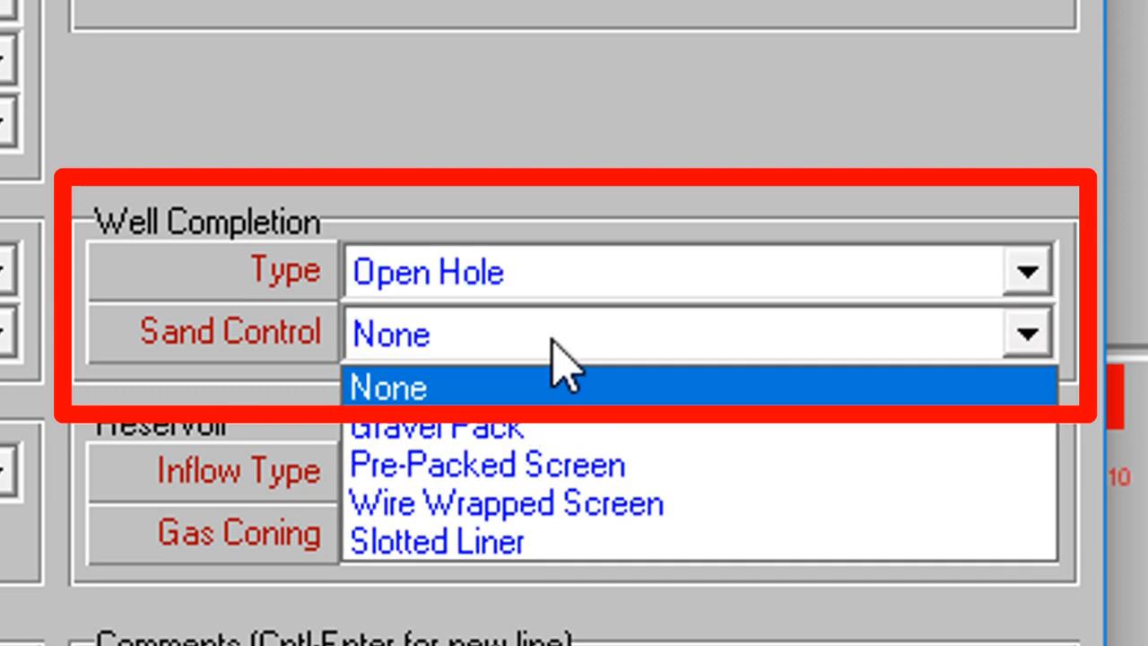
click(464, 508)
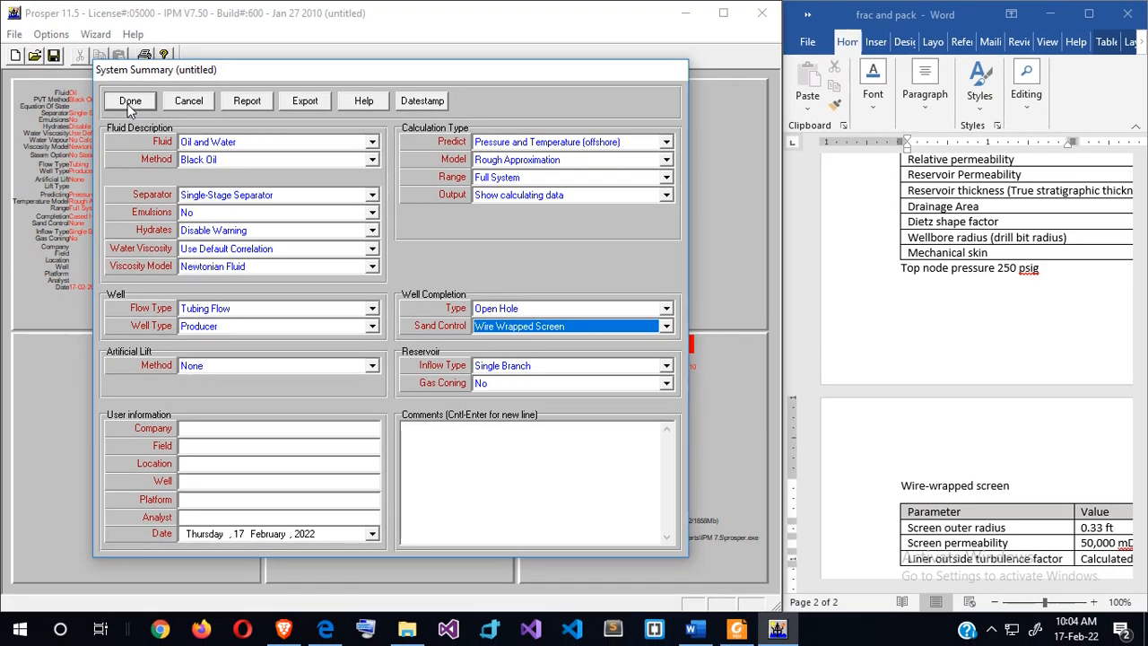
click(130, 104)
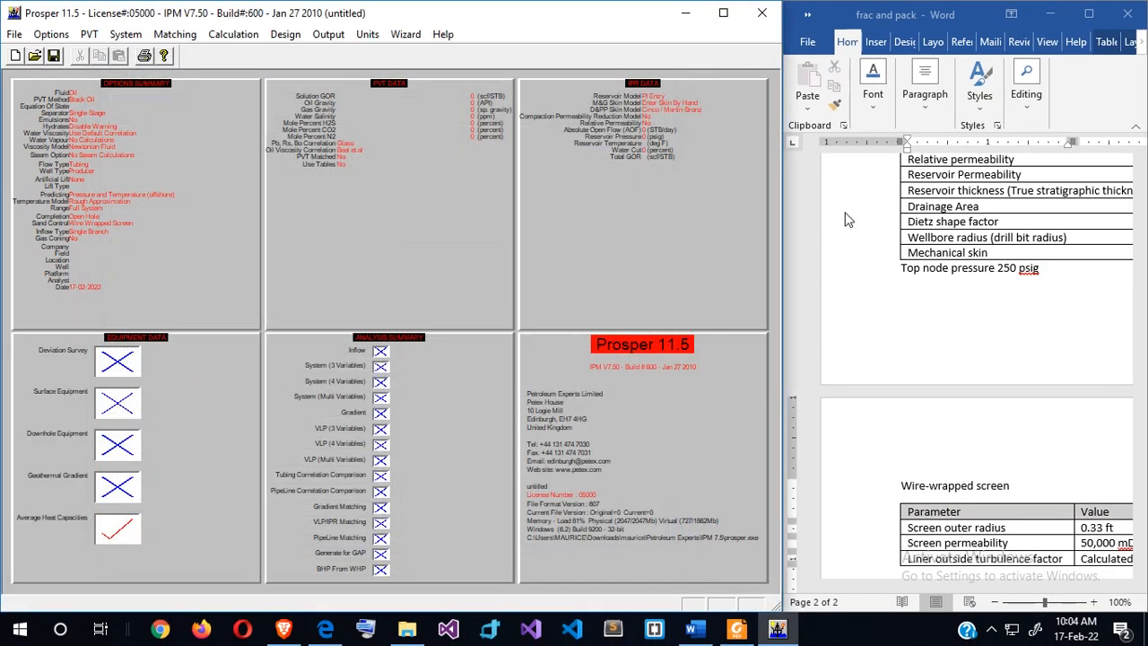
- Enter the PVT data: solution GOR 400 scf/STB, oil gravity 30 API, gas gravity 0.75 and water salinity 80000 ppm
scroll(982, 246, down, 8)
scroll(983, 246, up, 1)
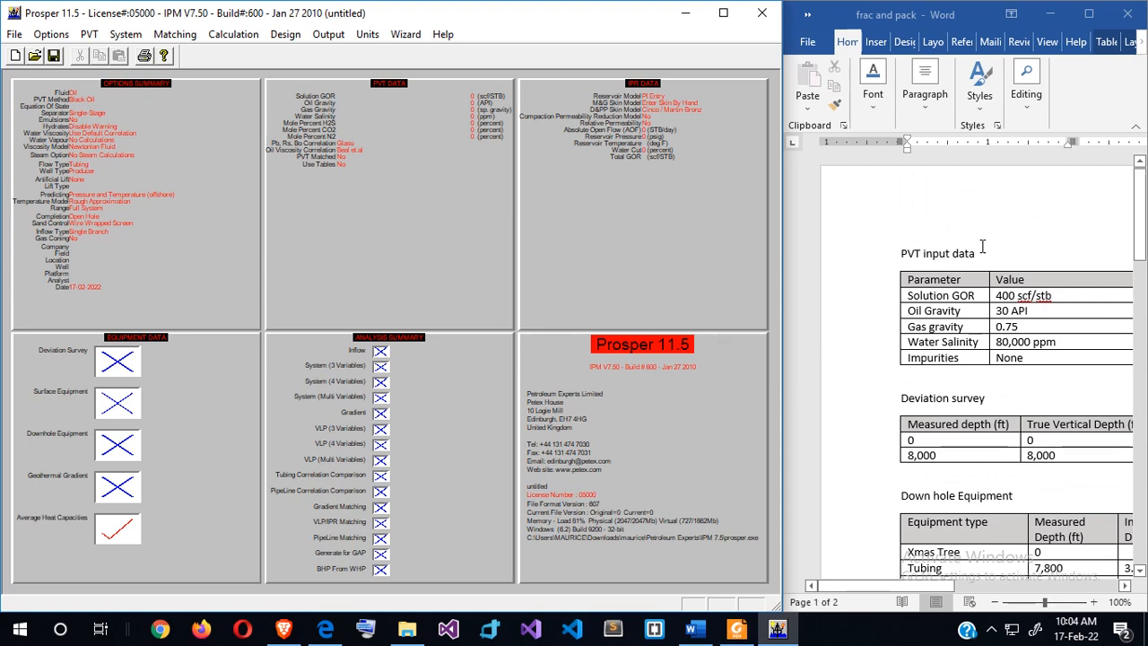
text(00)
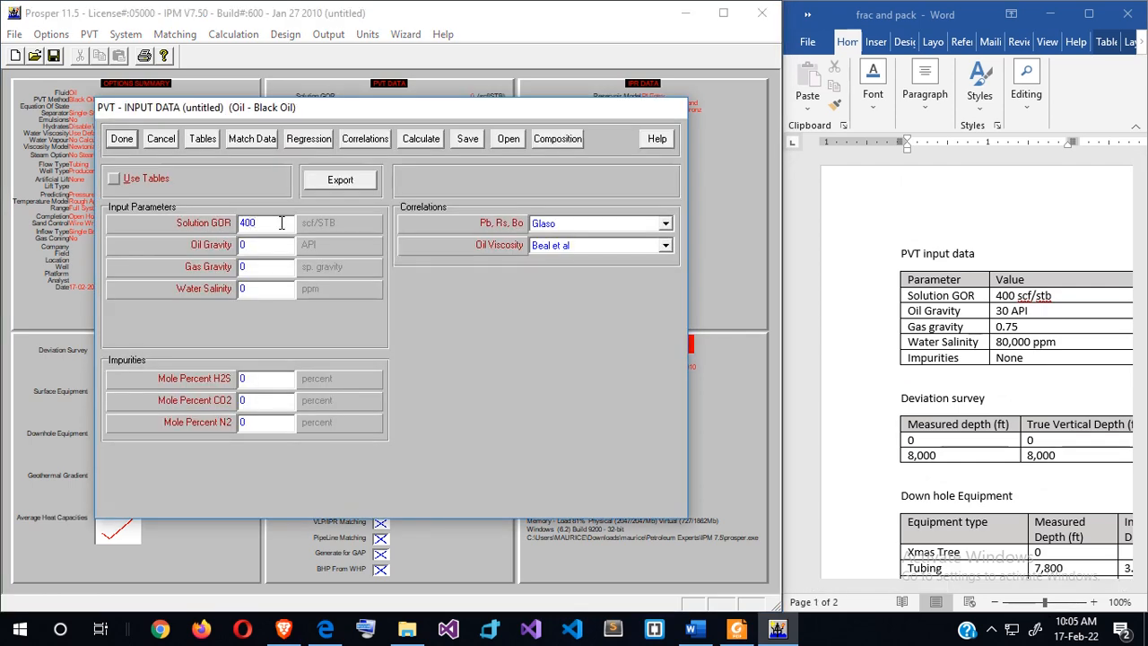
key(Tab)
text(30)
key(Tab)
text(0.75)
key(Tab)
text(80000)
click(122, 142)
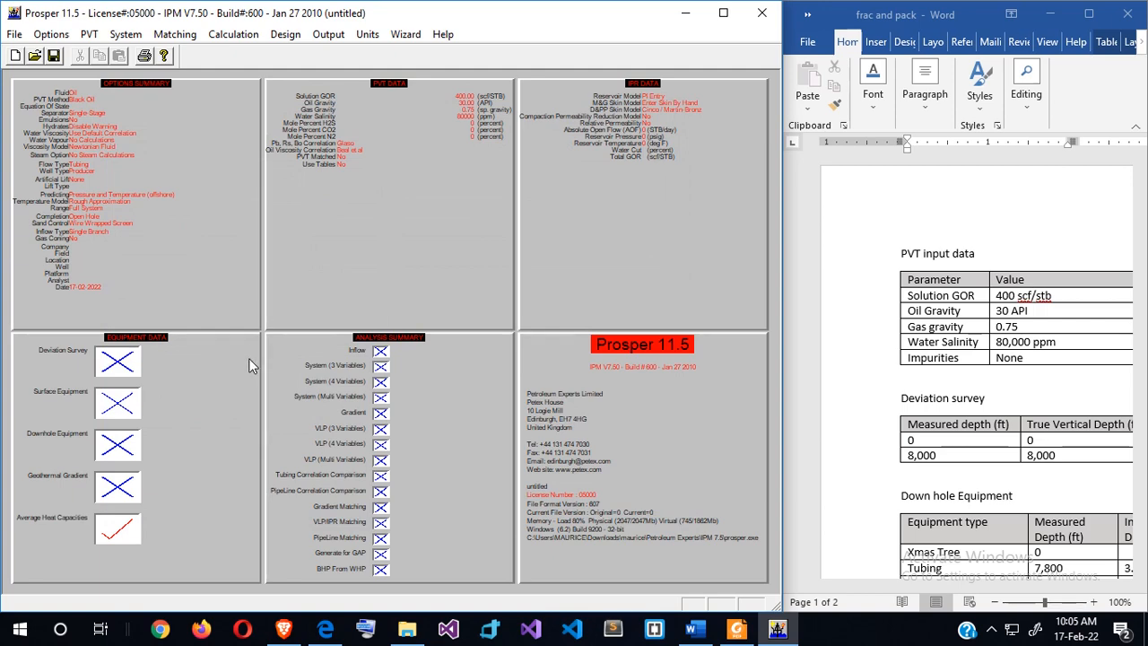
- Select all equipment data sections except Surface Equipment and open them for editing
click(216, 369)
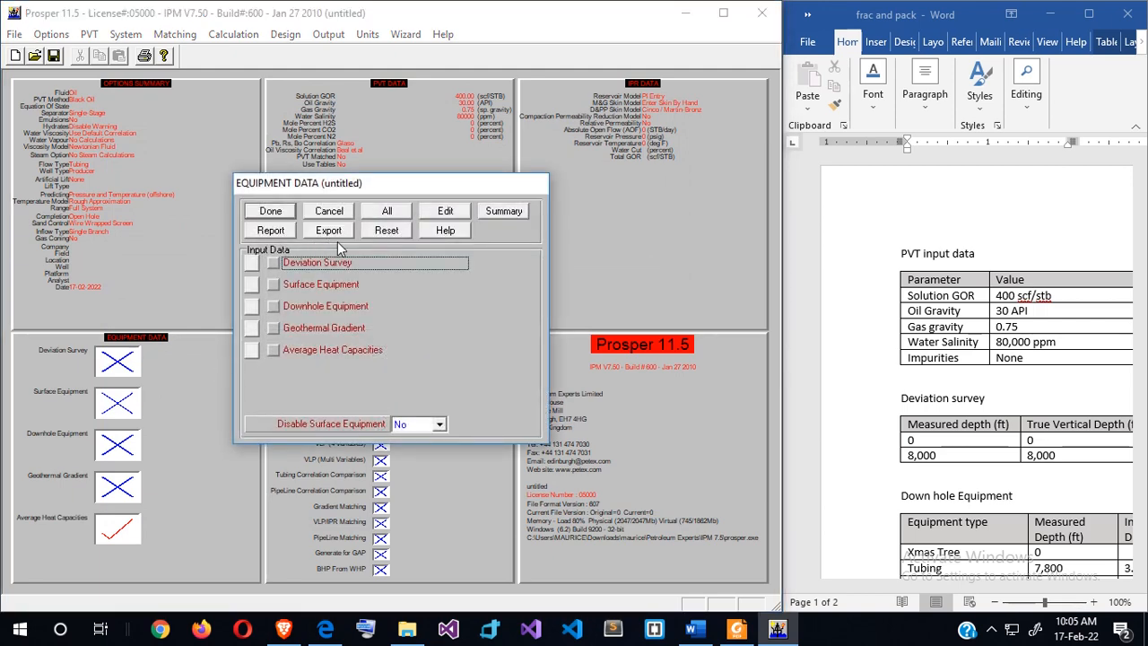
click(408, 211)
click(314, 285)
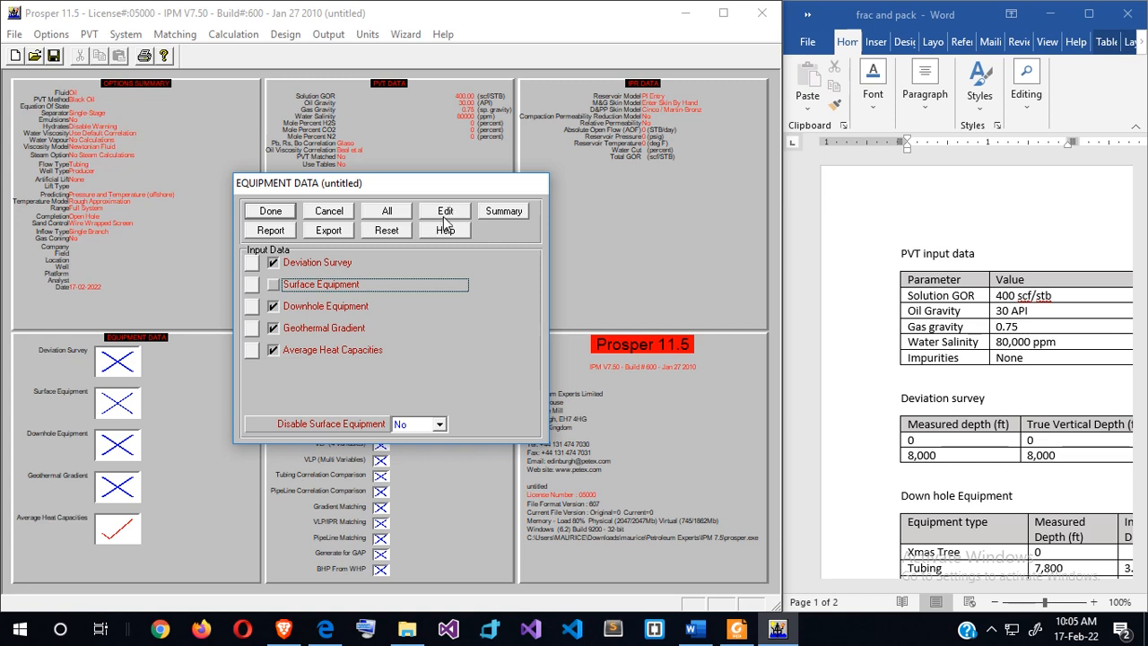
click(449, 214)
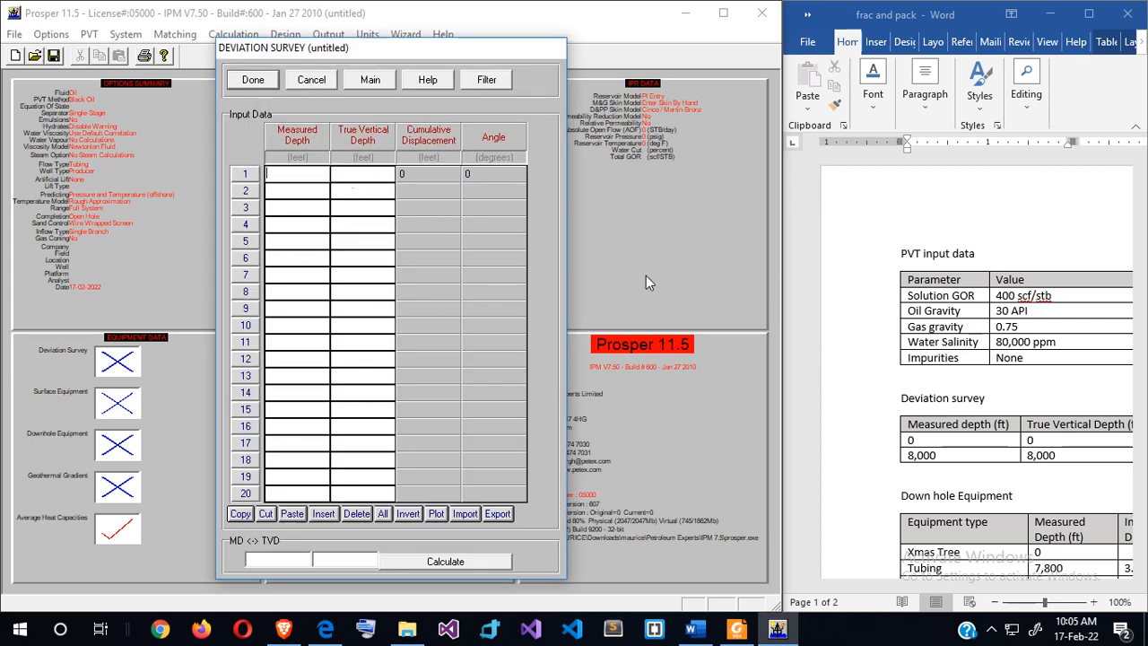
- Fill in the deviation survey with measured and true vertical depths of 0 and 0 ft, and 8000 and 8000 ft
scroll(993, 381, down, 2)
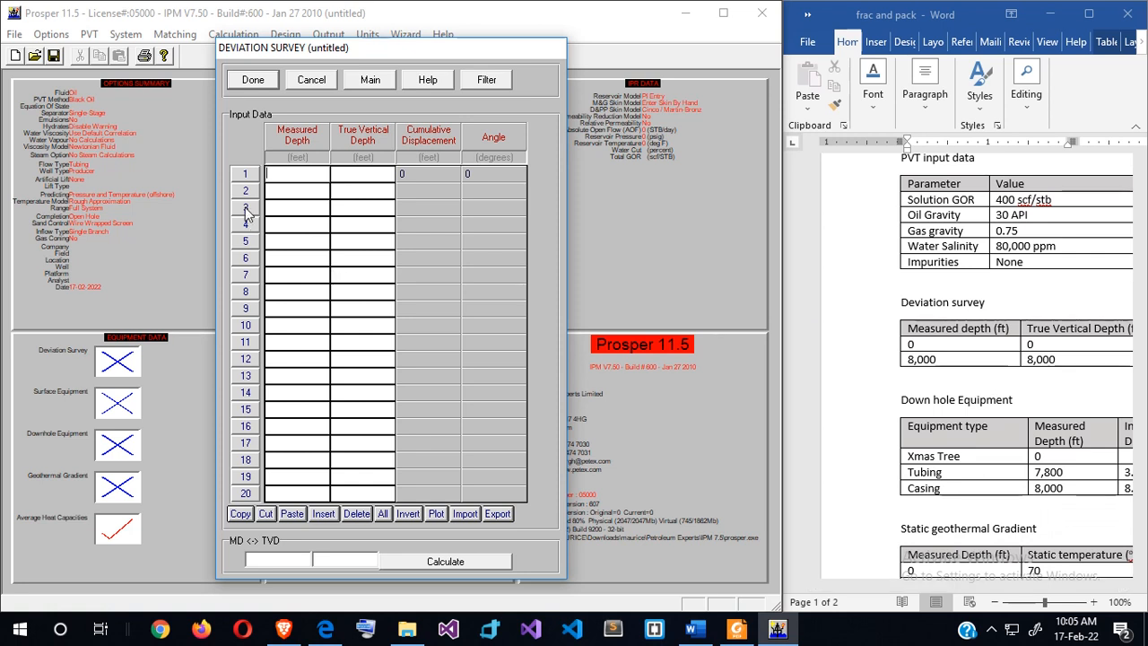
text(0)
key(Tab)
text(0)
key(Tab)
text(8000)
key(Tab)
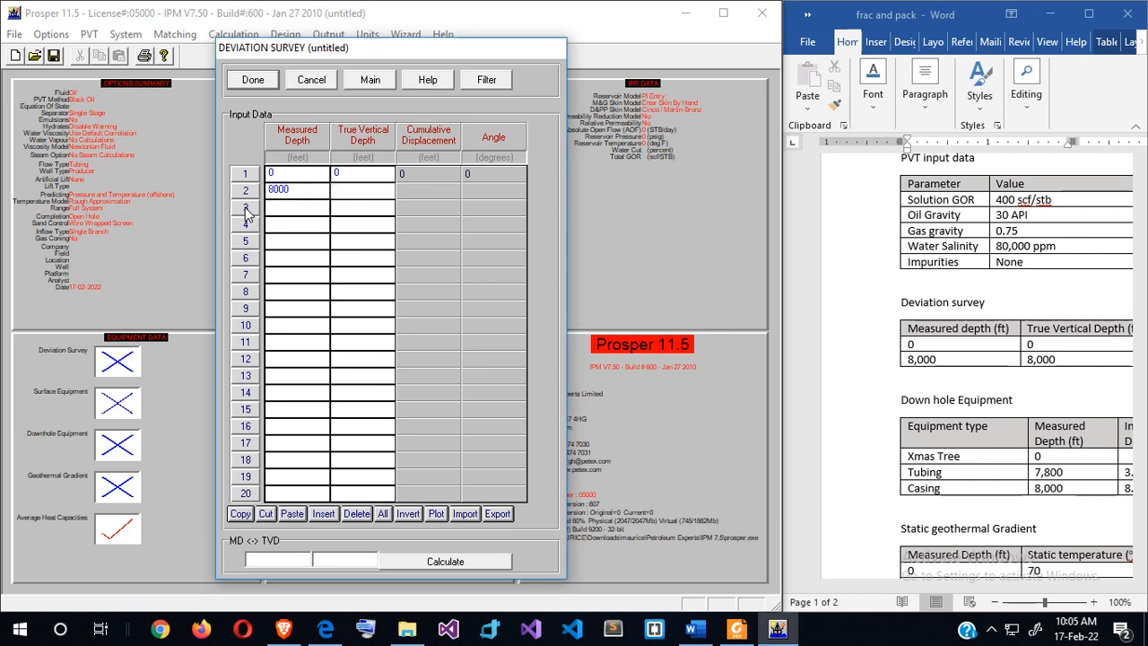
text(8000)
click(253, 82)
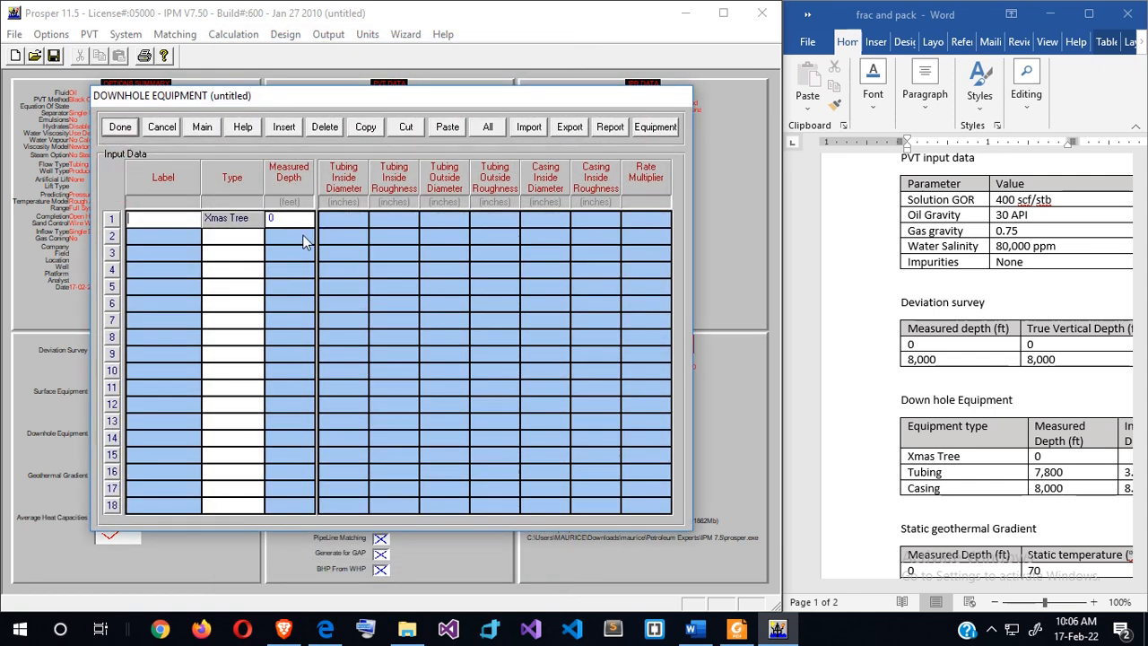
- Add a Tubing entry below the Xmas Tree in the downhole equipment table with a measured depth of 8000 ft
click(238, 239)
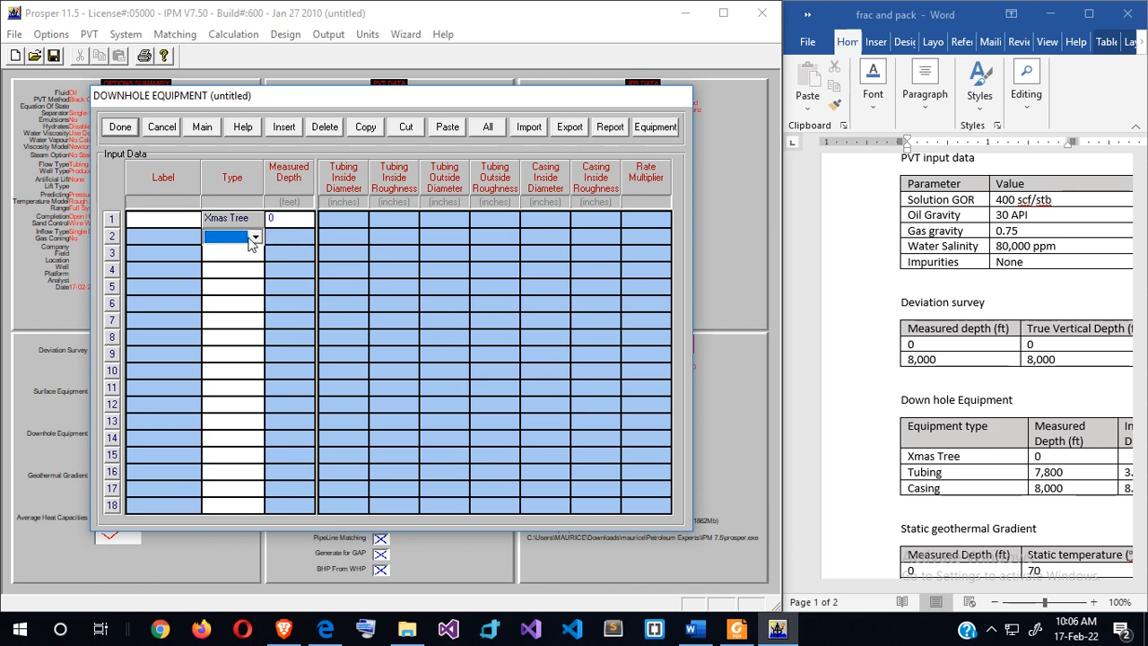
click(255, 238)
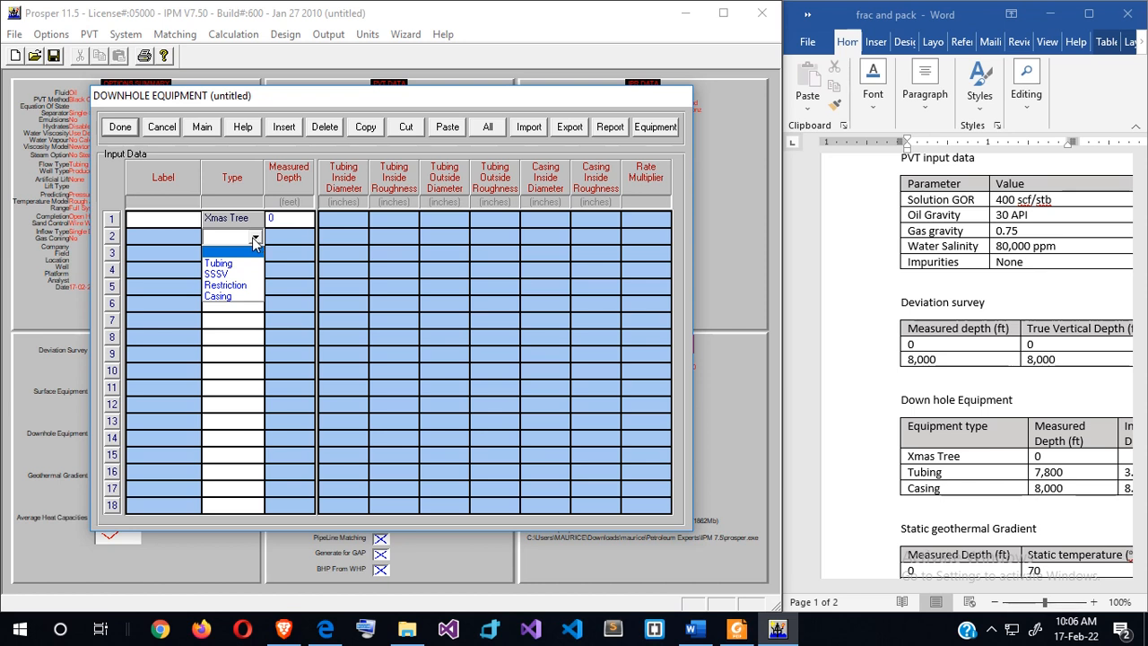
click(219, 264)
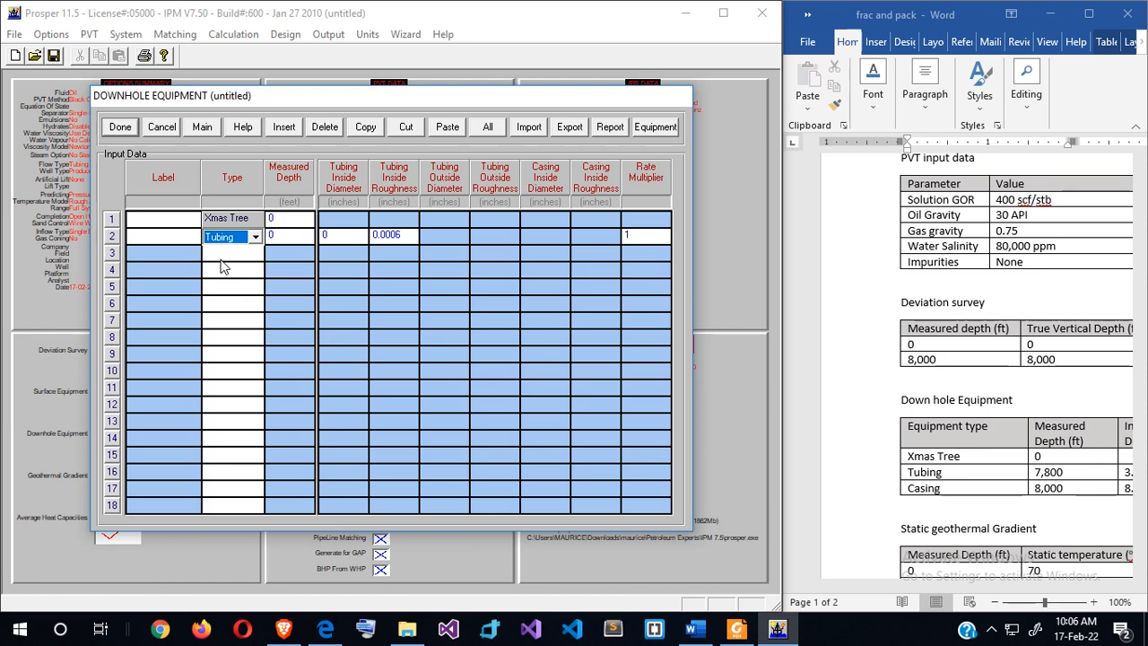
click(309, 235)
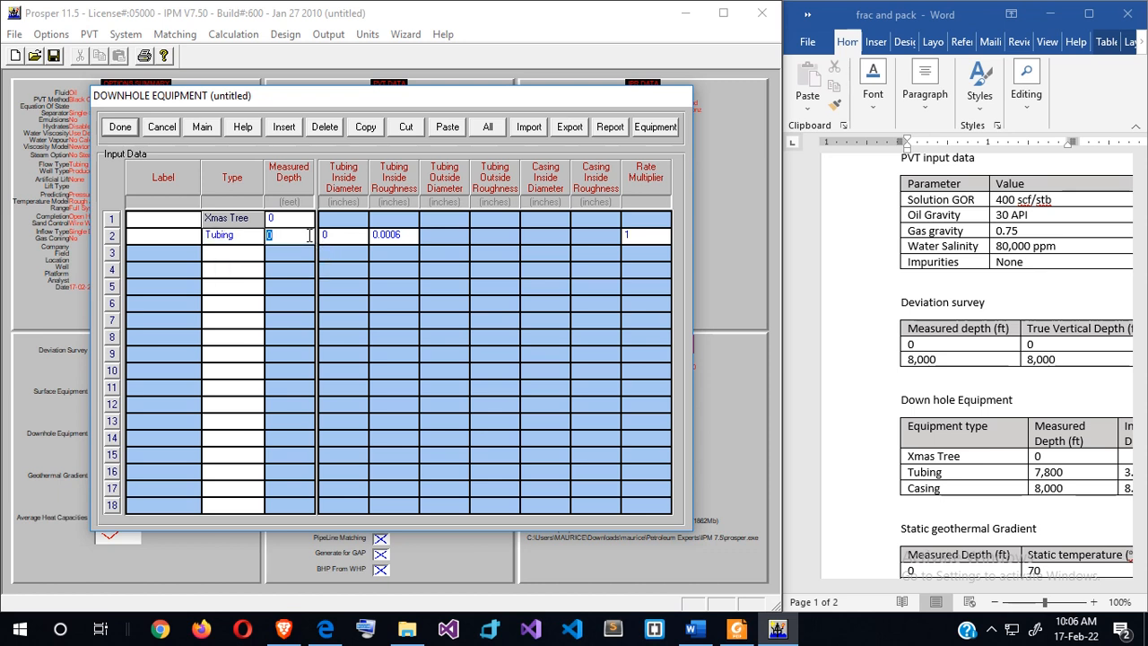
text(8000)
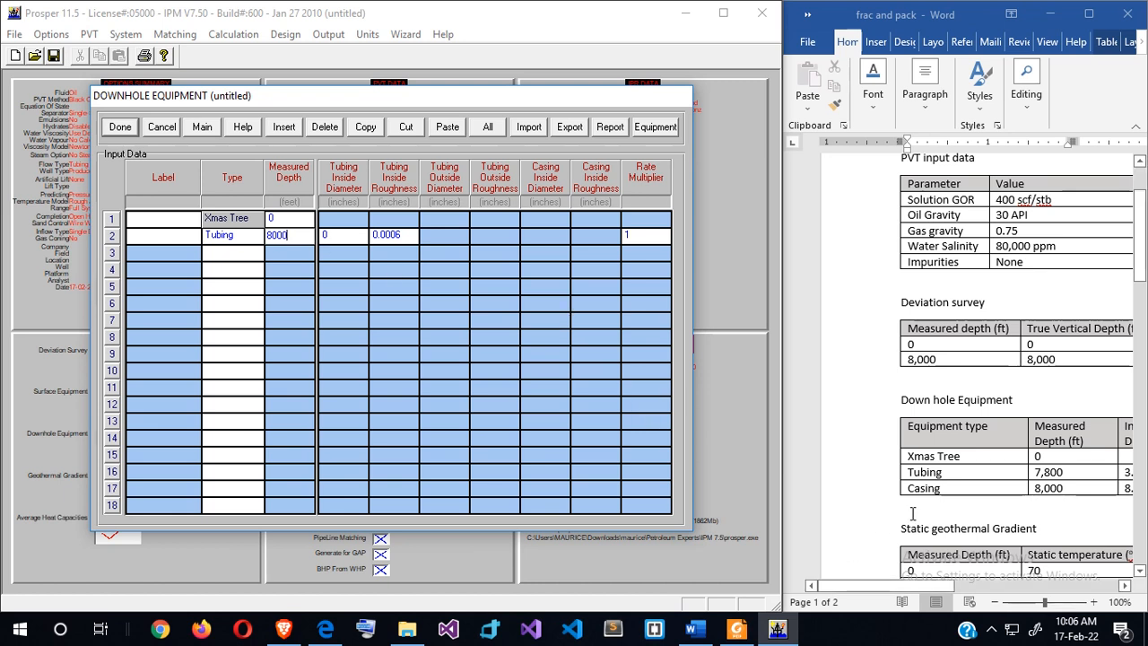
- Set the tubing inside diameter to 3.992 inches and inside roughness to 0.0018 inches, and accept the downhole equipment data
scroll(1051, 482, right, 3)
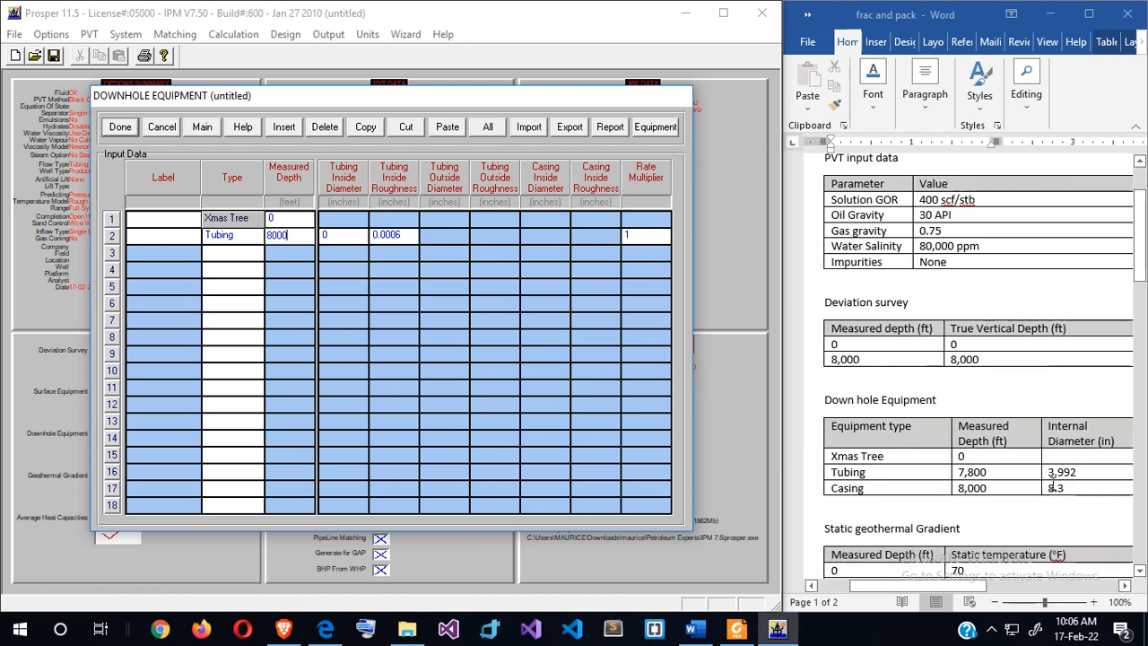
click(341, 235)
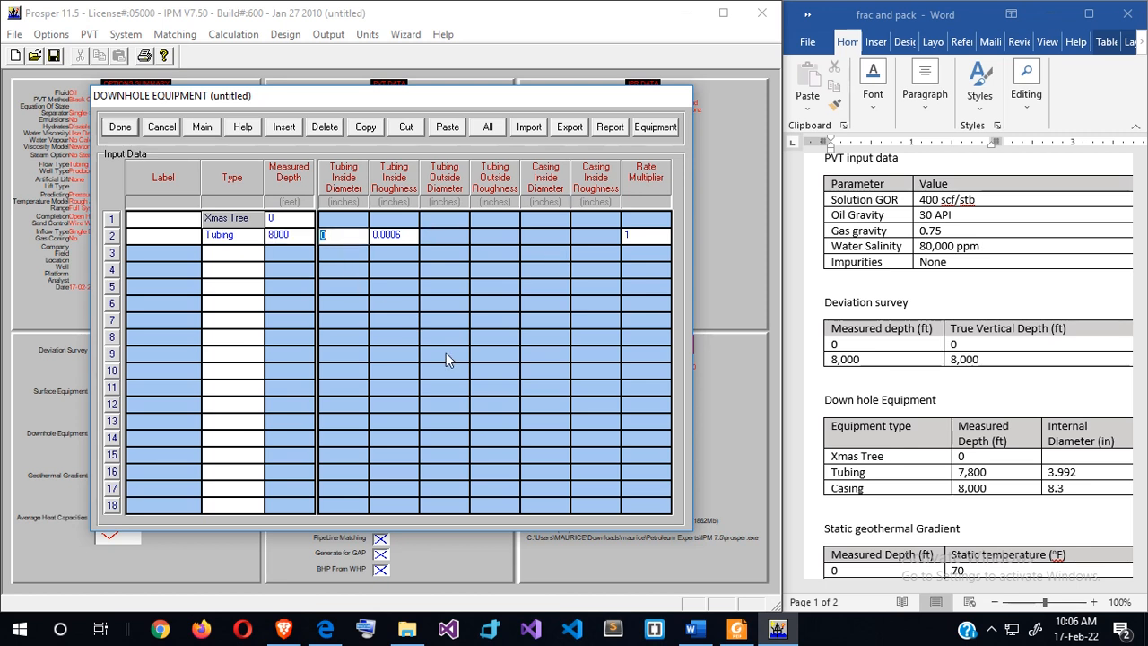
scroll(977, 376, down, 3)
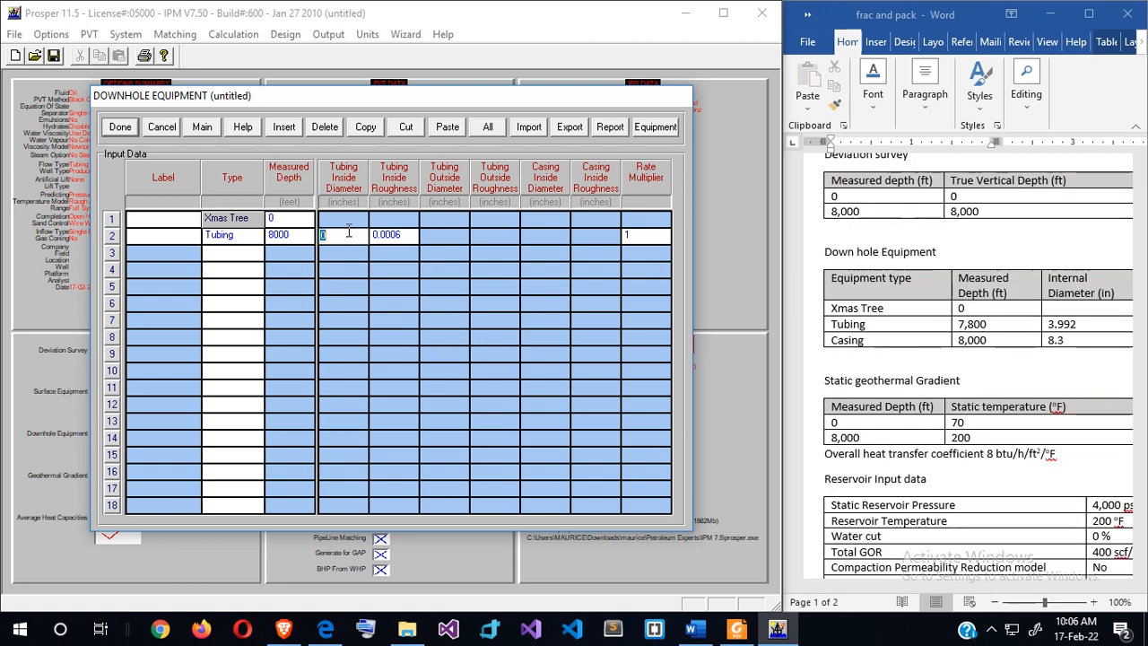
text(3)
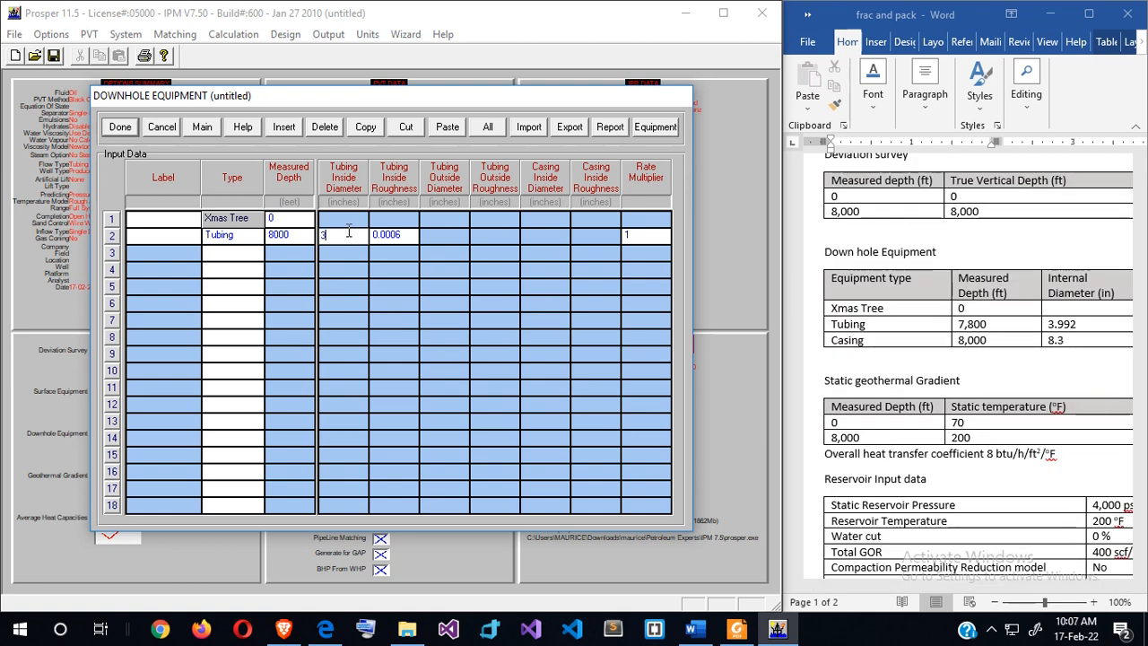
text(.992)
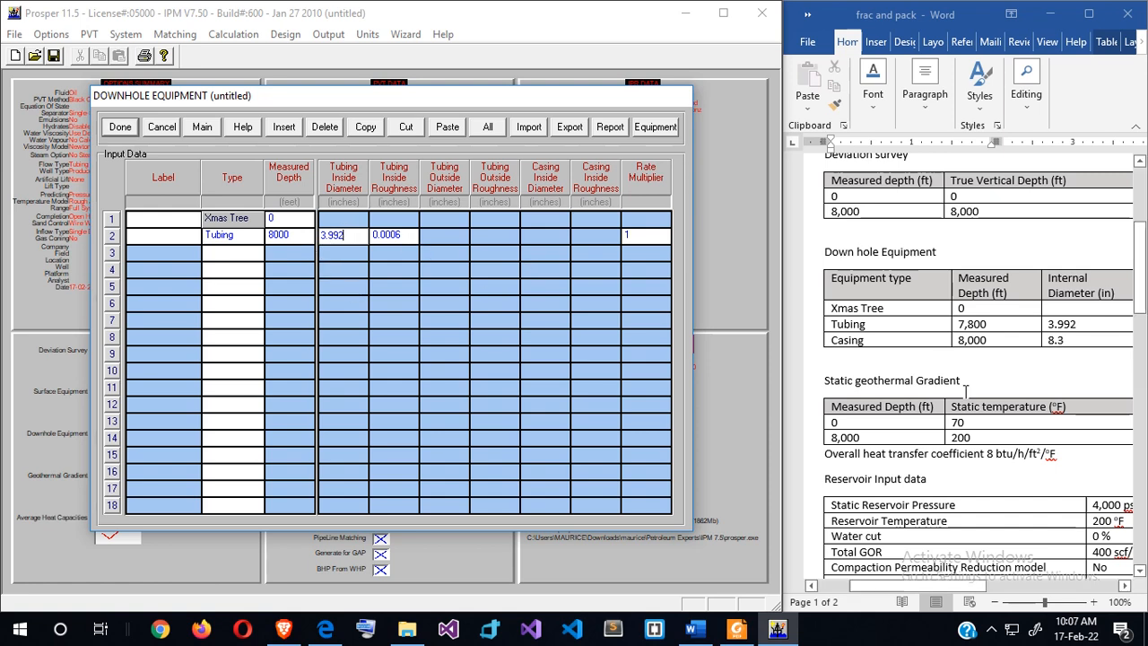
scroll(966, 388, right, 5)
scroll(966, 388, left, 6)
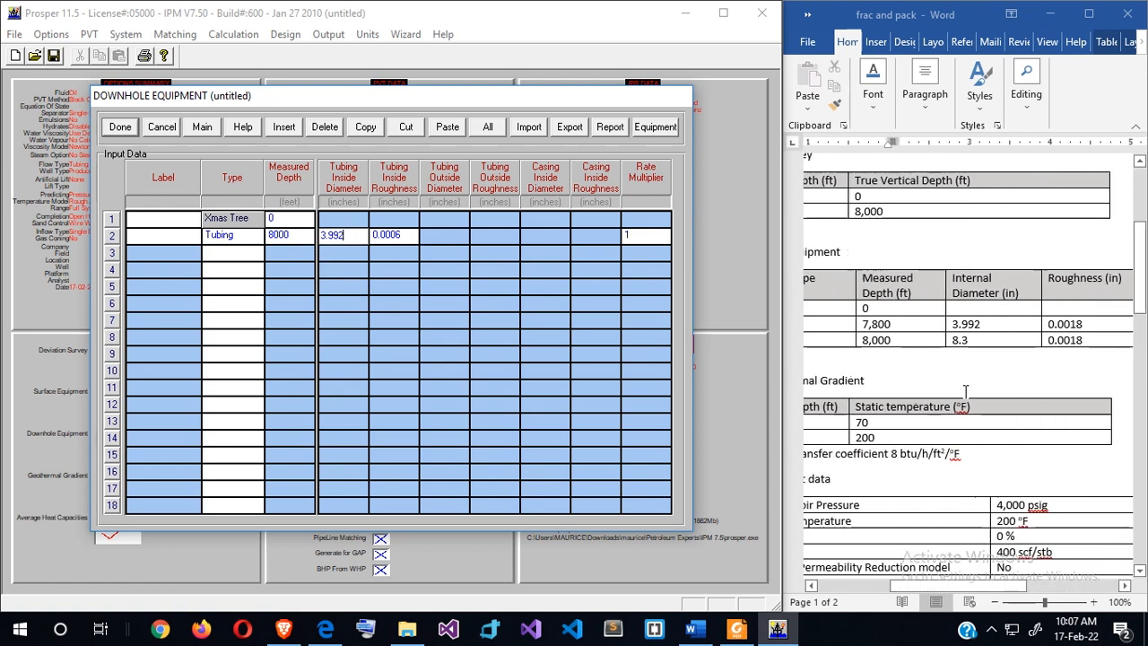
click(408, 235)
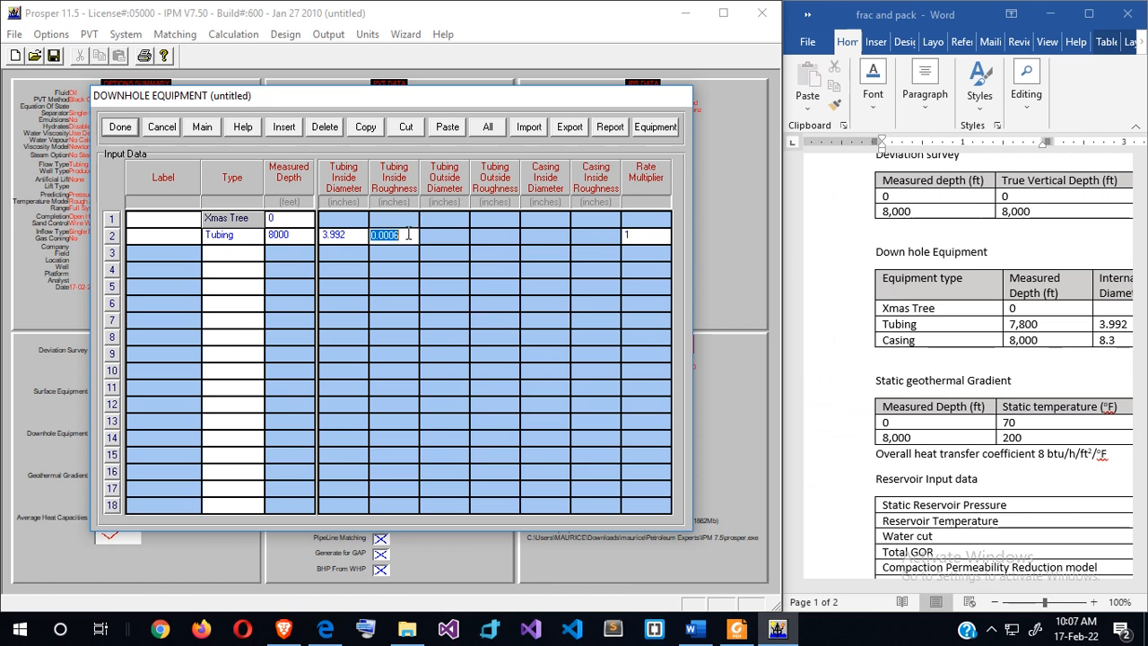
text(0.)
text(18)
click(122, 127)
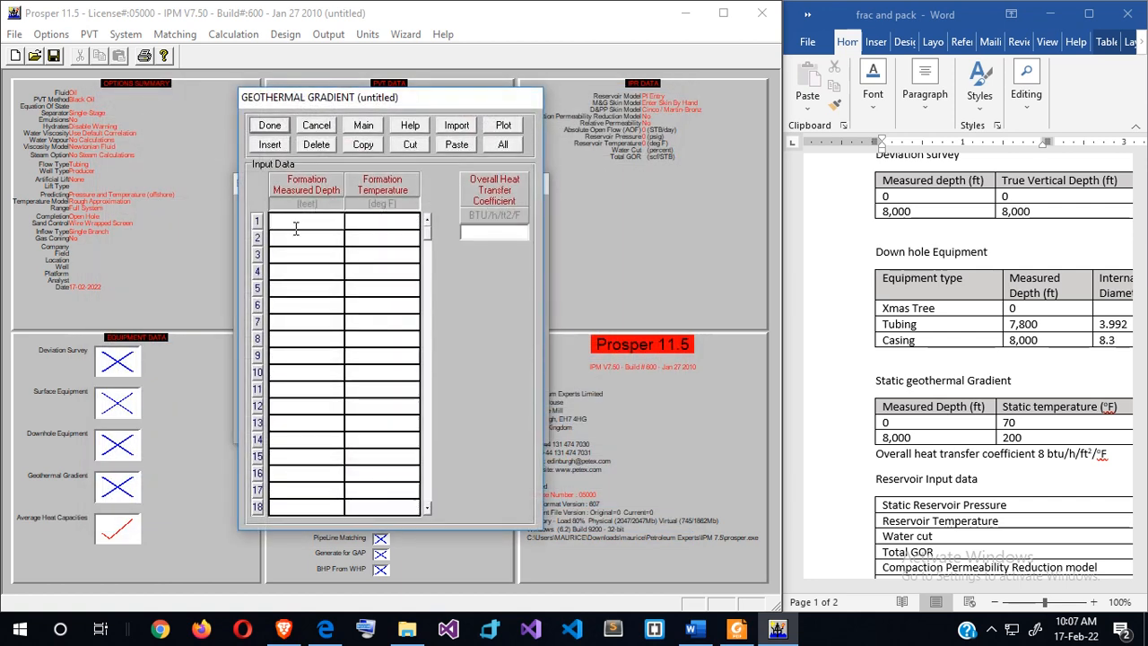
- Fill in the geothermal gradient with 70 °F at 0 ft and 200 °F at 8000 ft, and a heat transfer coefficient of 8 BTU/h/ft2/F
text(0)
key(Tab)
text(70)
click(299, 236)
text(8000)
key(Tab)
text(2000)
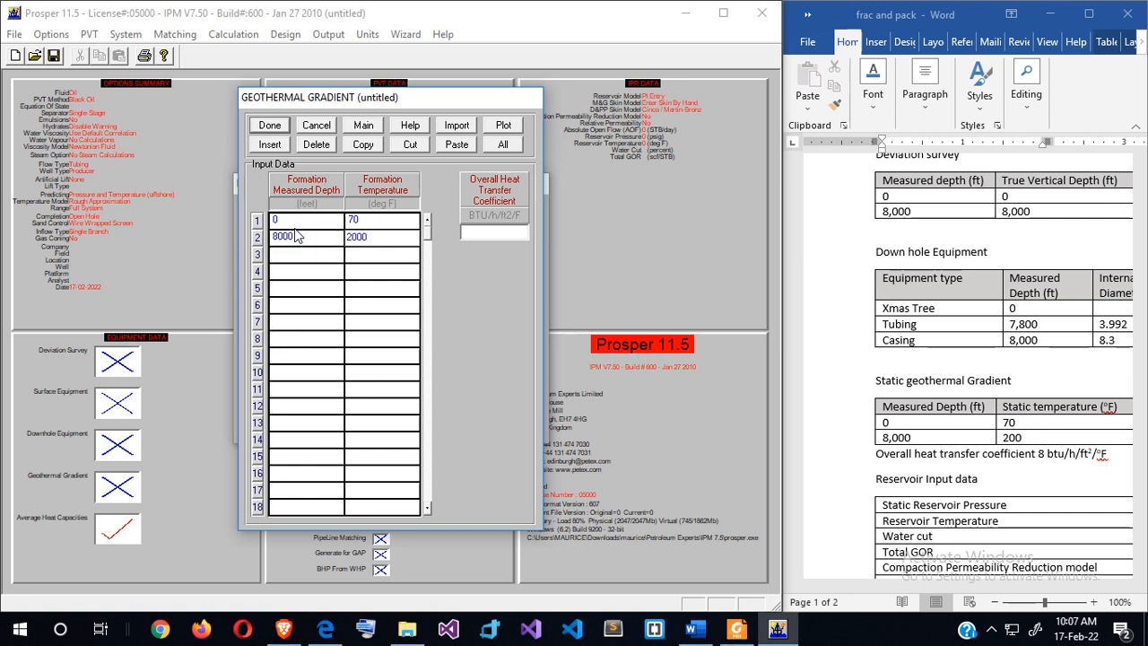
key(BackSpace)
click(480, 232)
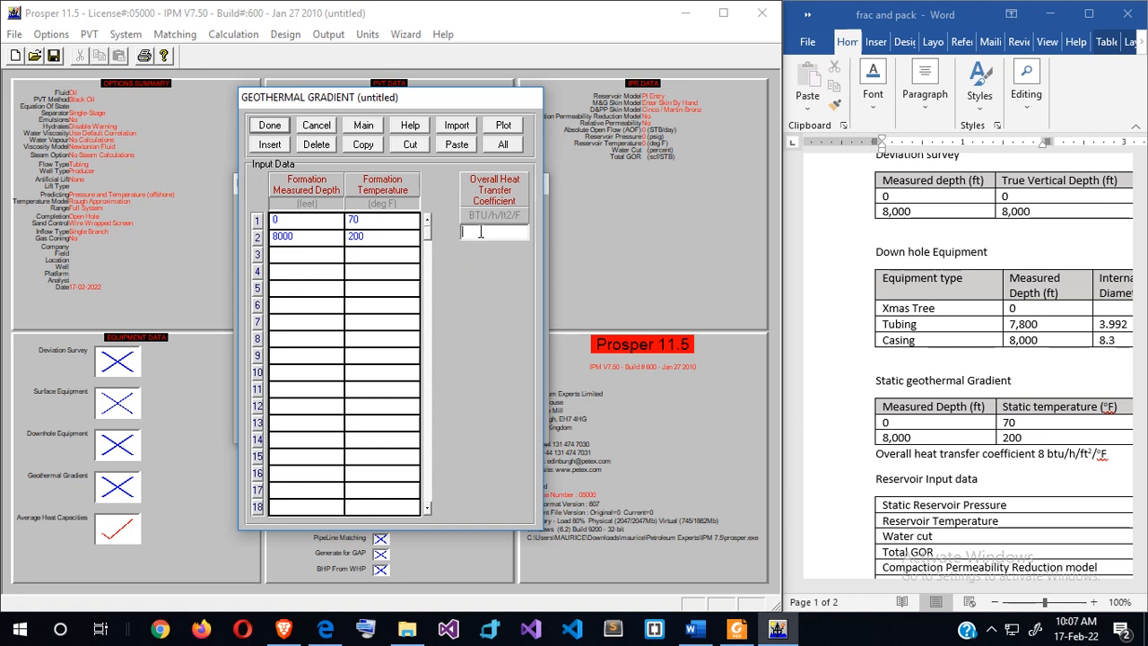
text(8)
click(273, 126)
- Accept the default average heat capacities and finish the equipment data
scroll(990, 361, down, 1)
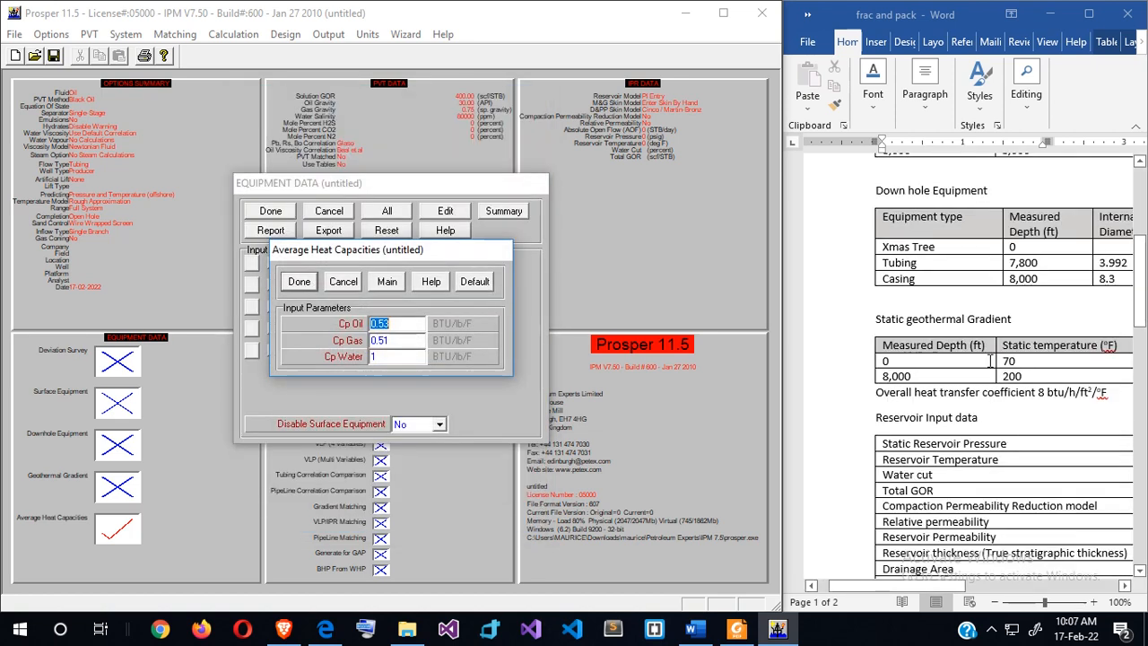
scroll(990, 361, down, 2)
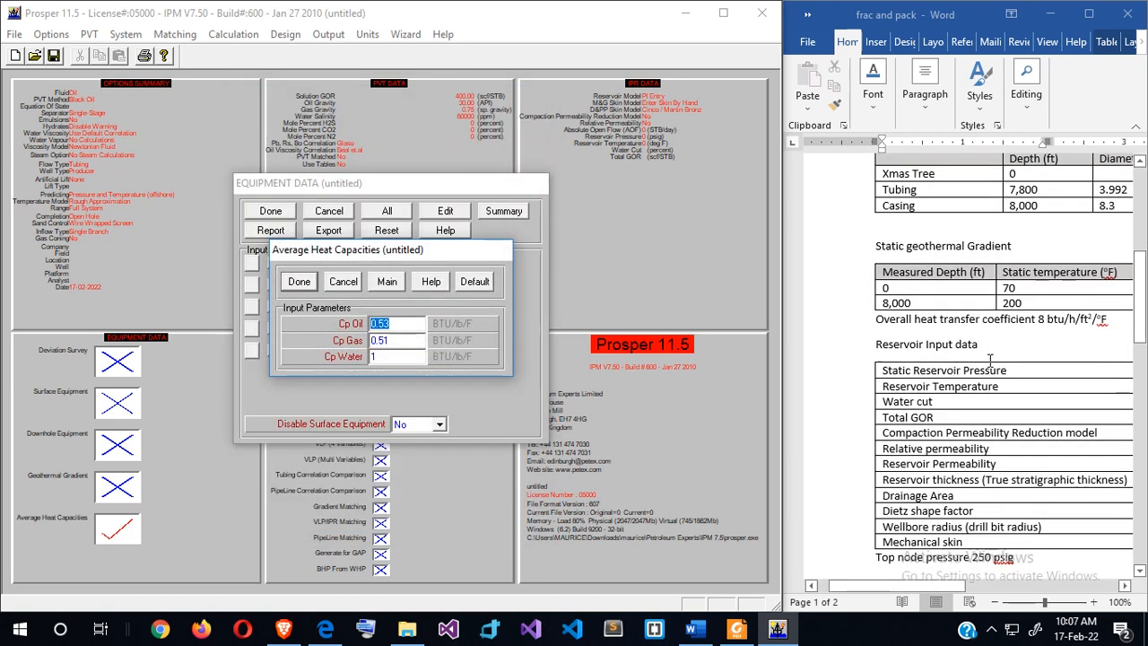
click(299, 281)
click(279, 213)
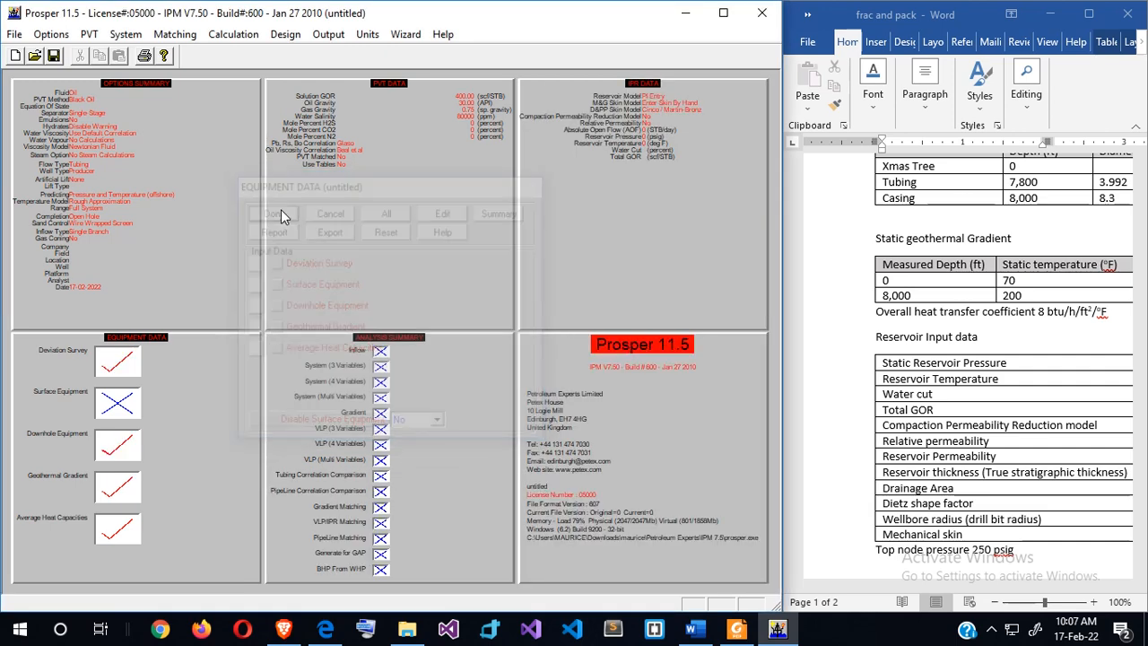
- Open the inflow performance data and select the Darcy reservoir model with the Enter Skin By Hand option
click(650, 183)
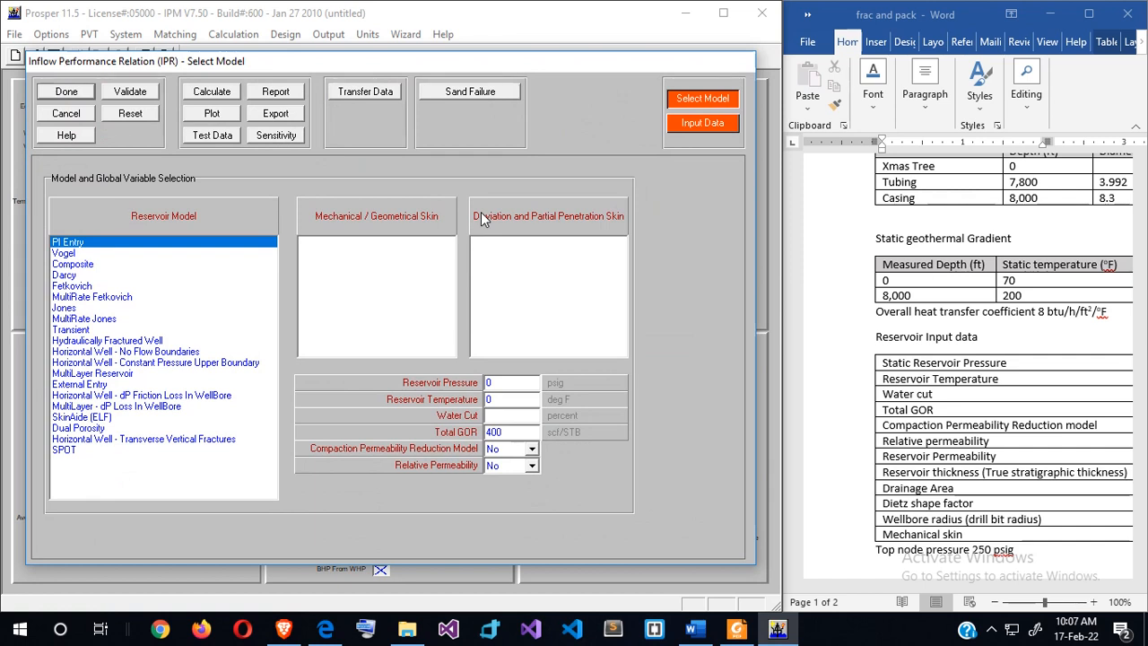
click(70, 278)
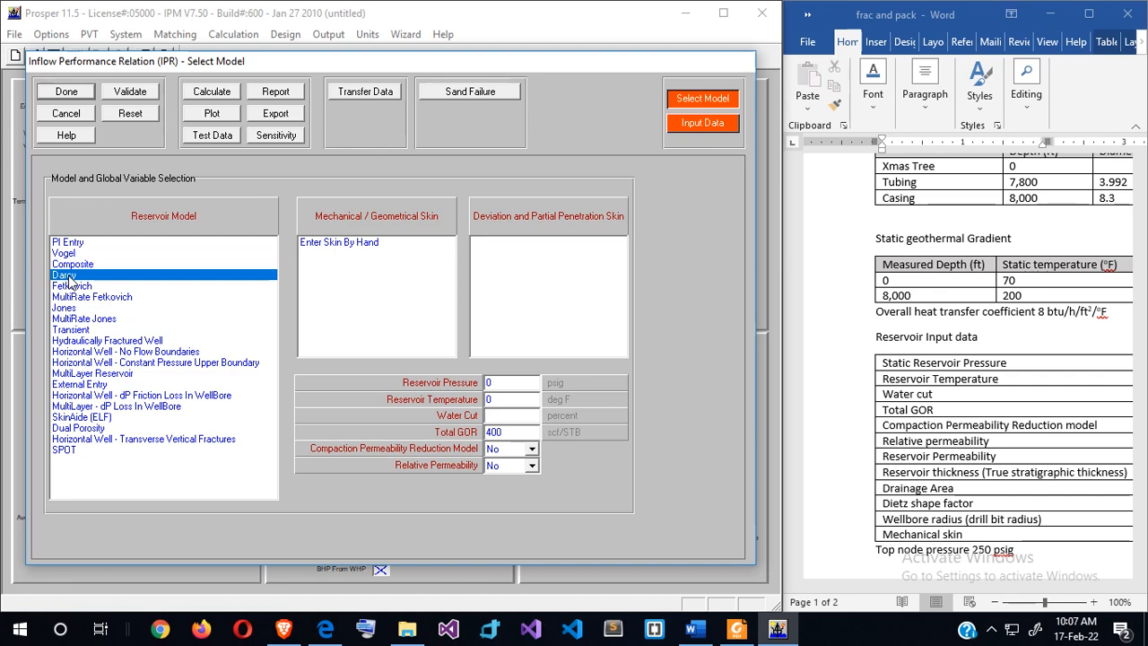
click(340, 244)
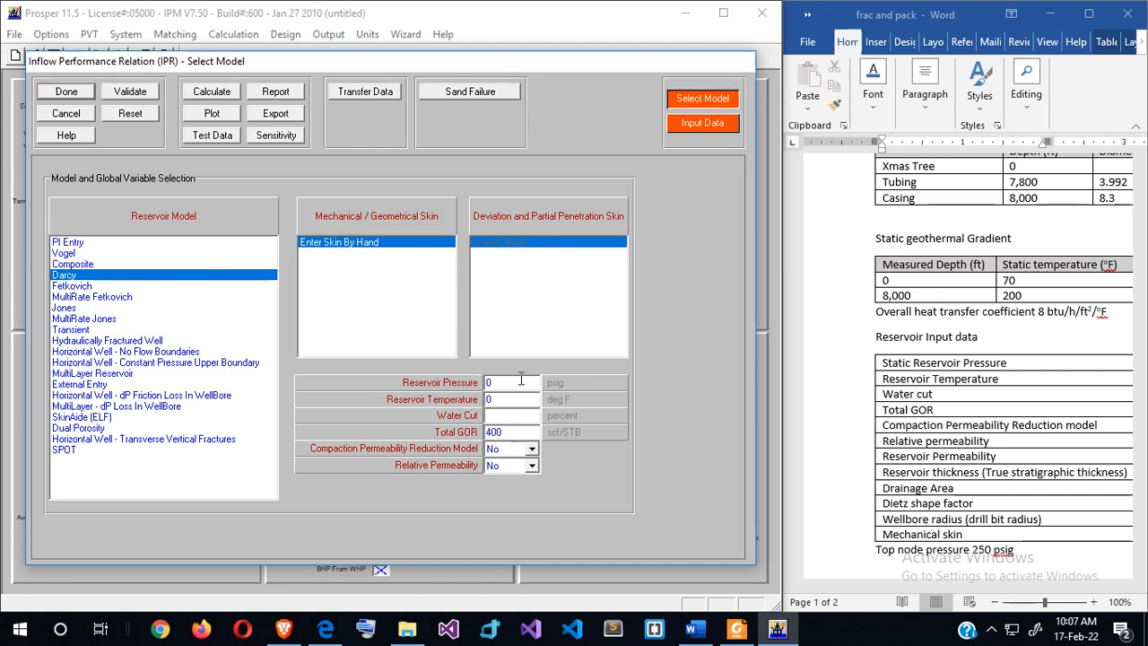
- Set the reservoir pressure to 4000 psig, reservoir temperature to 200 °F and water cut to 0 percent
key(BackSpace)
scroll(888, 441, right, 3)
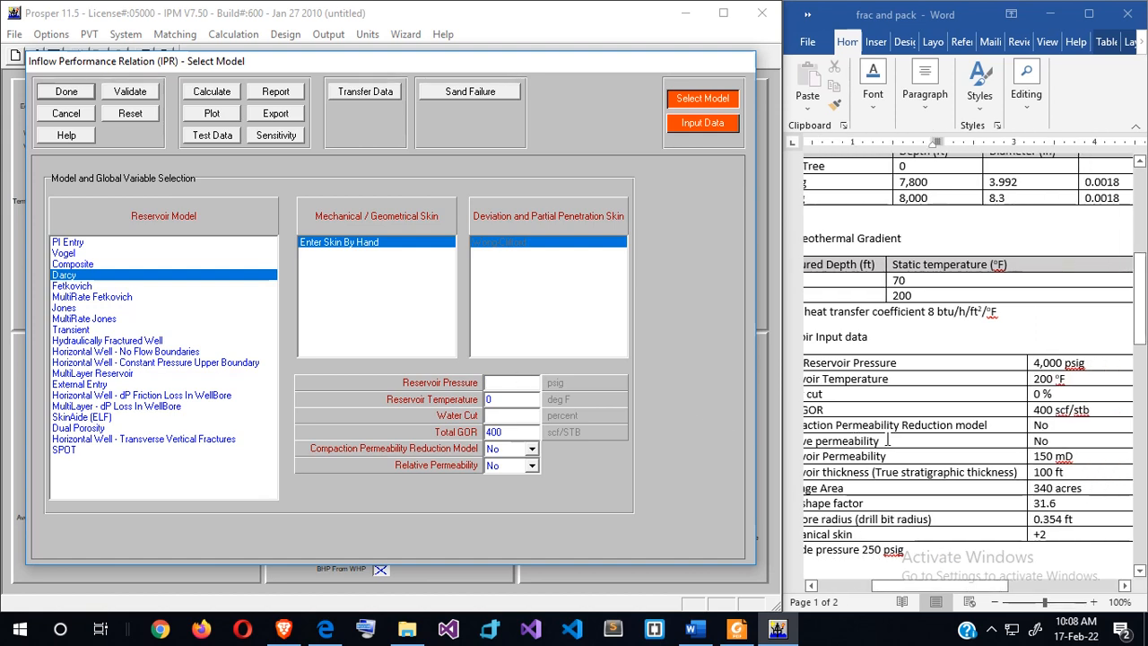
scroll(888, 441, down, 1)
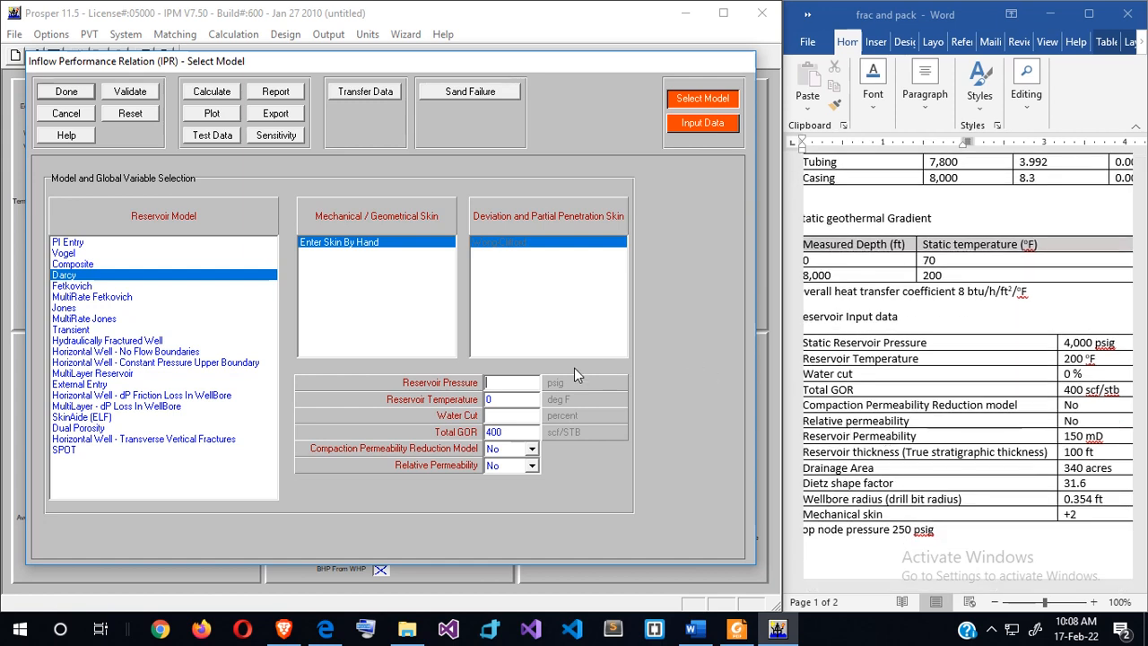
text(4000)
key(Tab)
text(200)
key(Tab)
text(0)
- Enter the Darcy reservoir data: permeability 150 md, thickness 100 ft, drainage area 340 acres, Dietz shape factor 31.6 and wellbore radius 0.354 ft
click(700, 123)
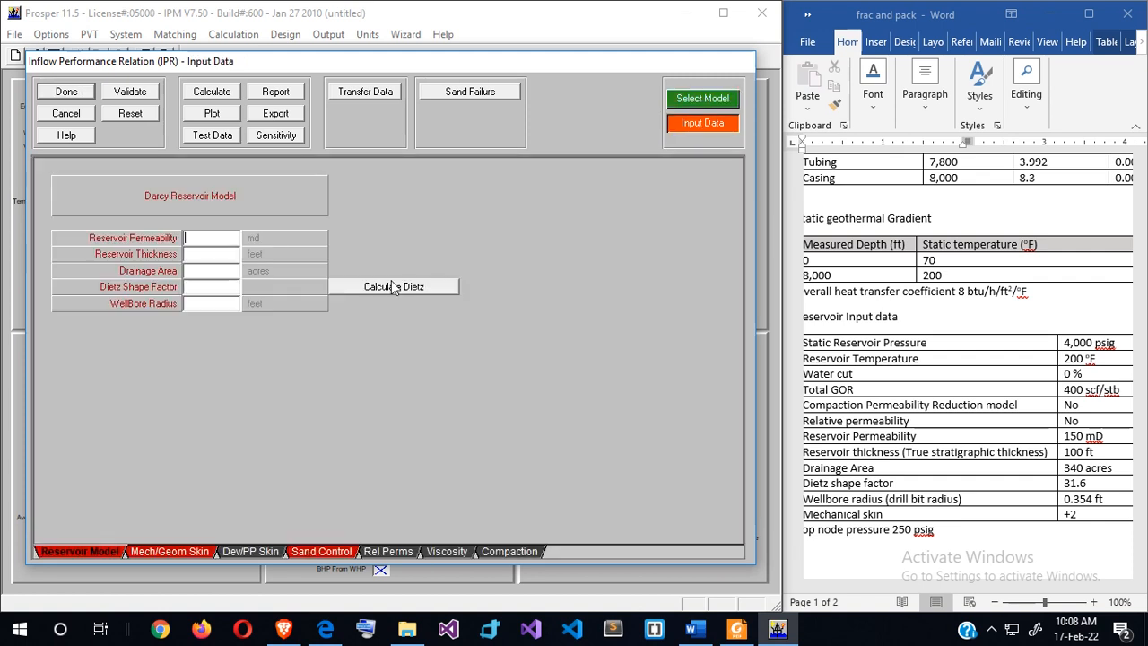
click(206, 241)
text(150)
key(Tab)
text(1000)
key(BackSpace)
key(Tab)
text(340)
key(Tab)
text(31.6)
key(Tab)
key(Tab)
text(0.354)
- Enter the wire-wrapped screen data: production interval 100 ft, screen outer radius 0.33 ft and outside permeability 50000 md
click(326, 549)
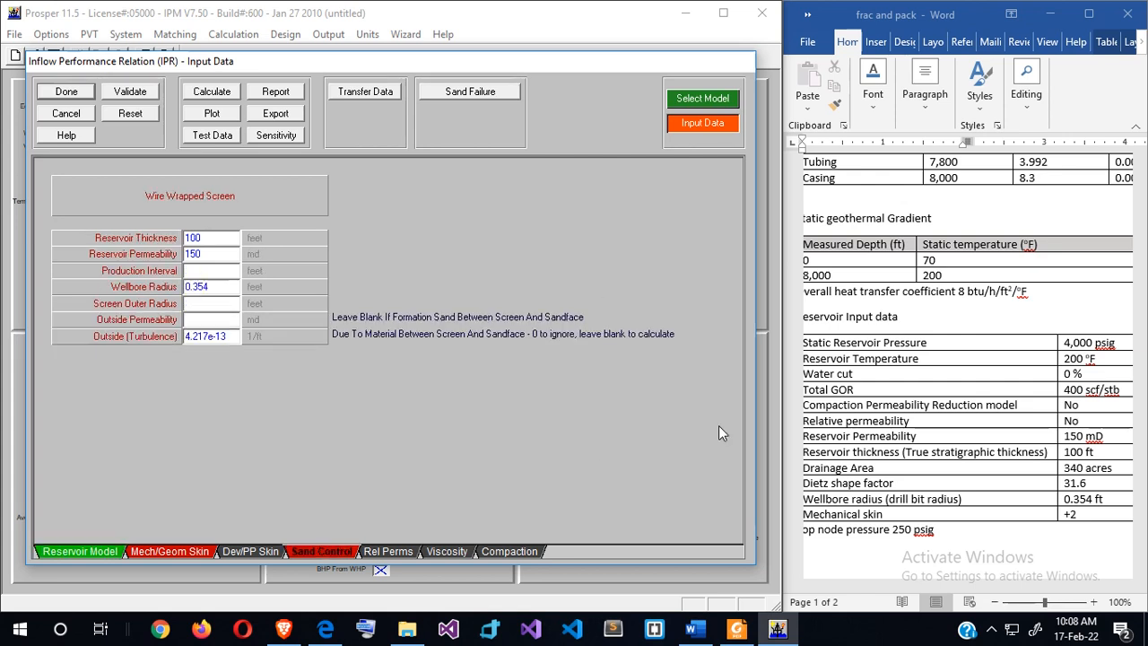
scroll(910, 446, down, 2)
scroll(909, 446, down, 6)
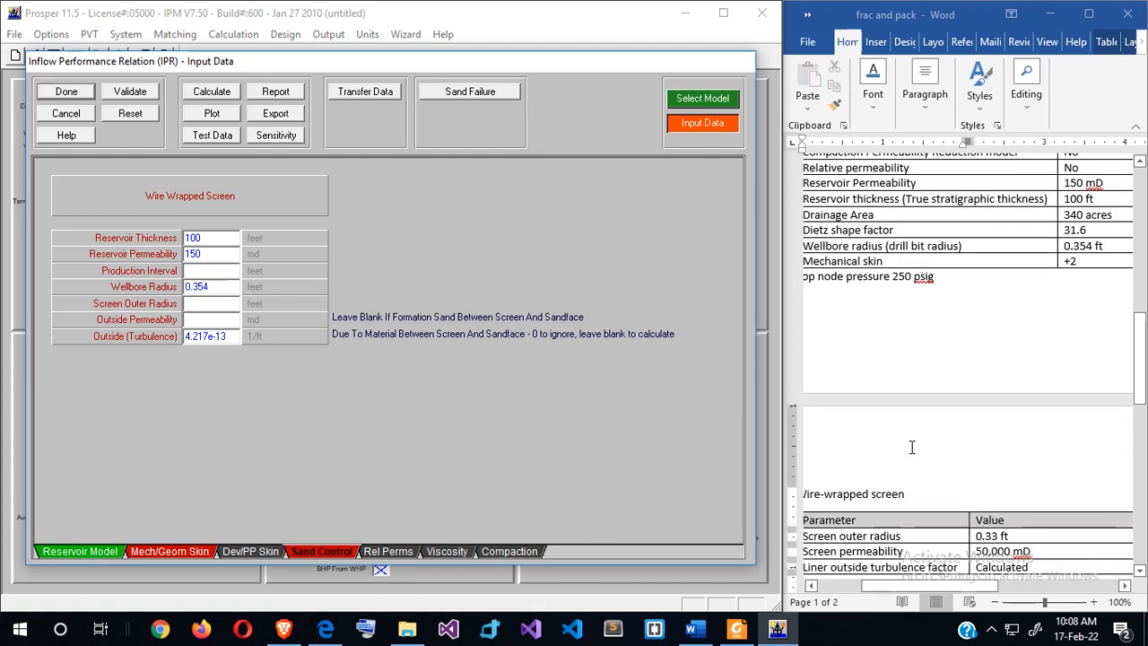
scroll(913, 447, left, 2)
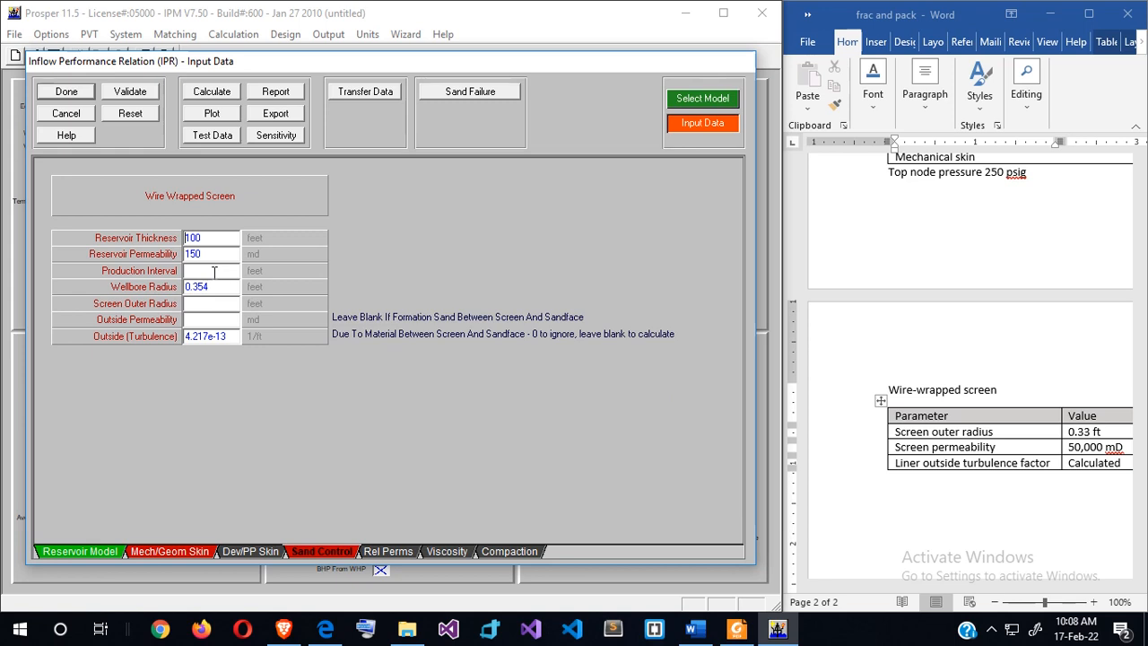
click(215, 271)
text(100)
click(199, 307)
text(0.33)
click(202, 325)
text(50.0)
key(BackSpace)
key(BackSpace)
text(000)
- Try to calculate the IPR and review the validation report
click(212, 93)
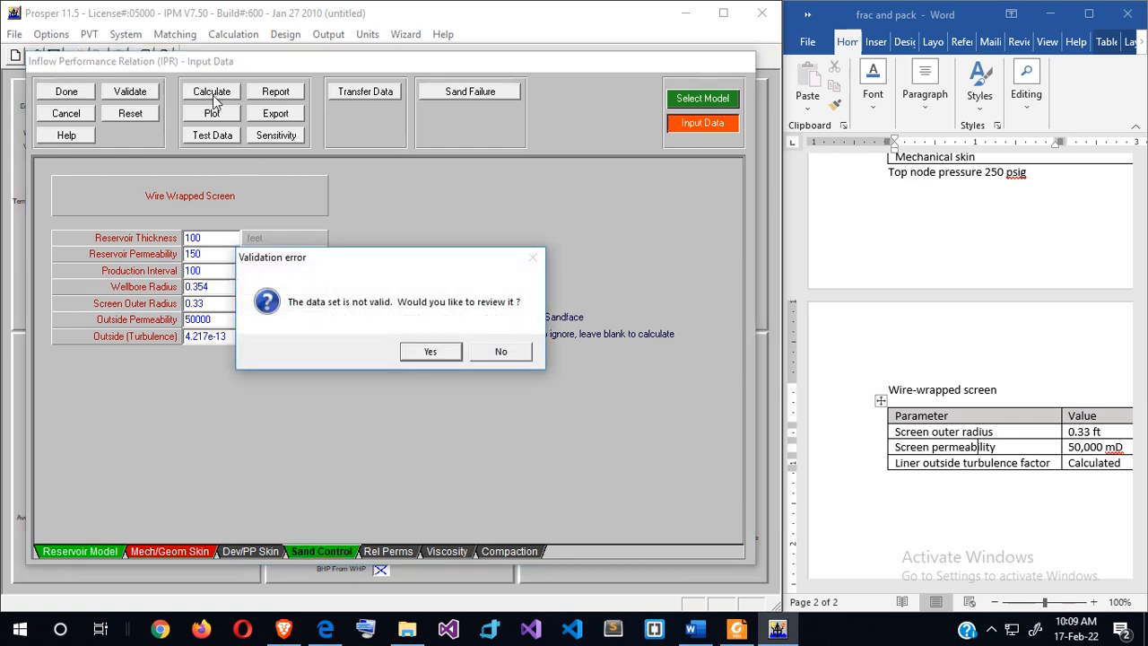
click(425, 352)
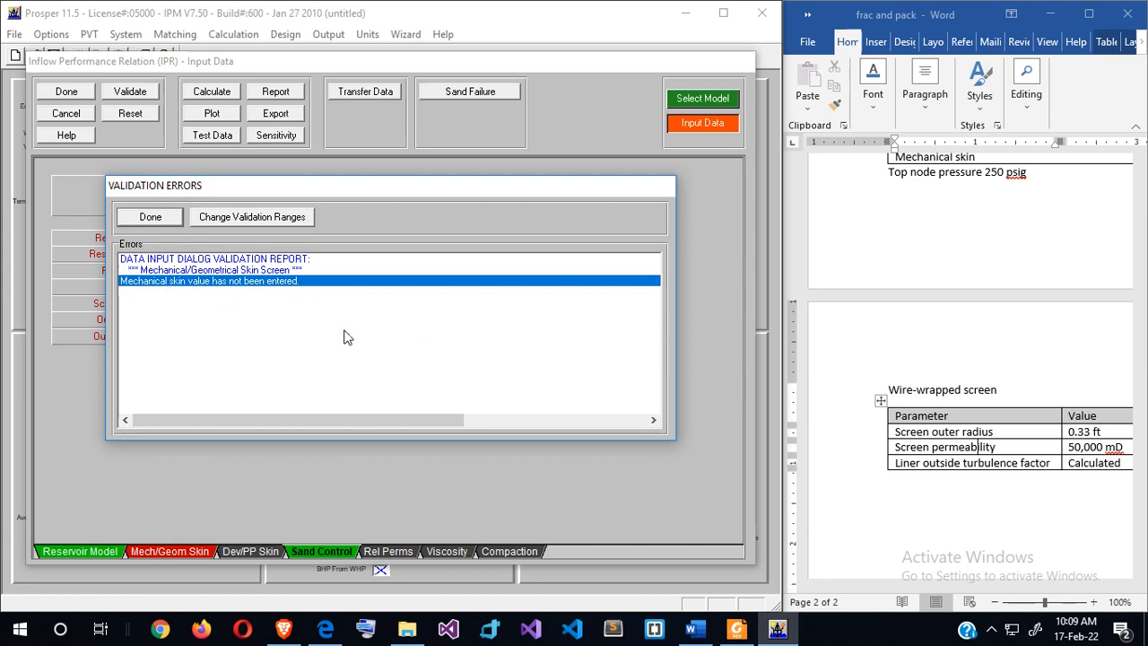
click(157, 218)
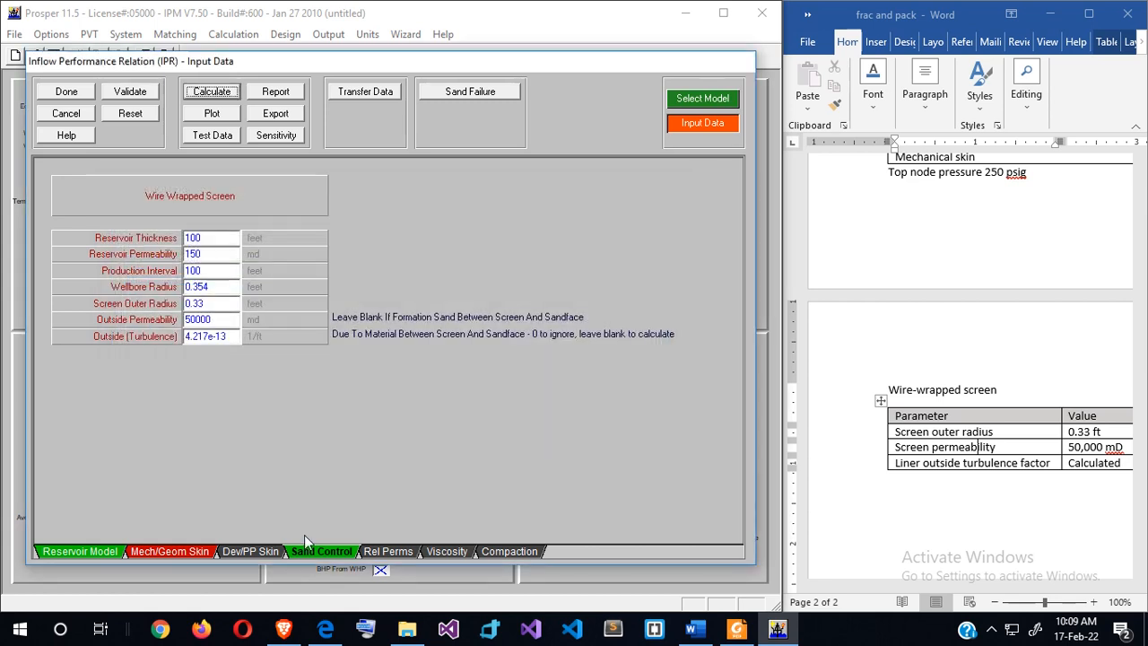
- Set the mechanical skin to 2 and check it against the reservoir data in the Word document
click(185, 549)
text(2)
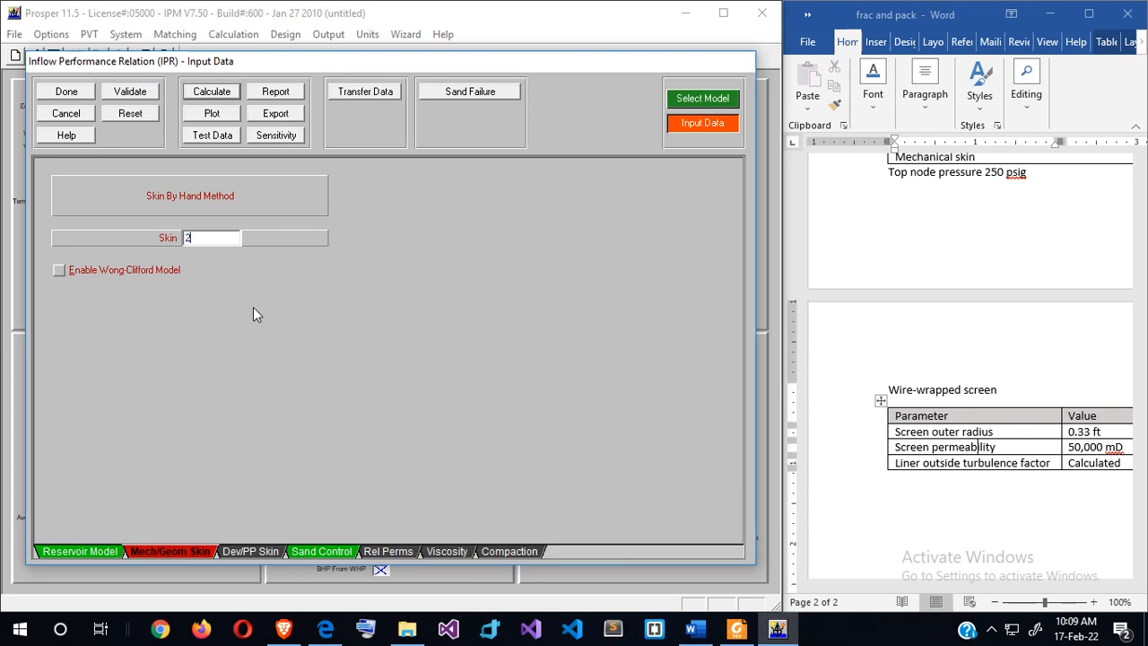
scroll(900, 204, up, 2)
scroll(949, 204, right, 3)
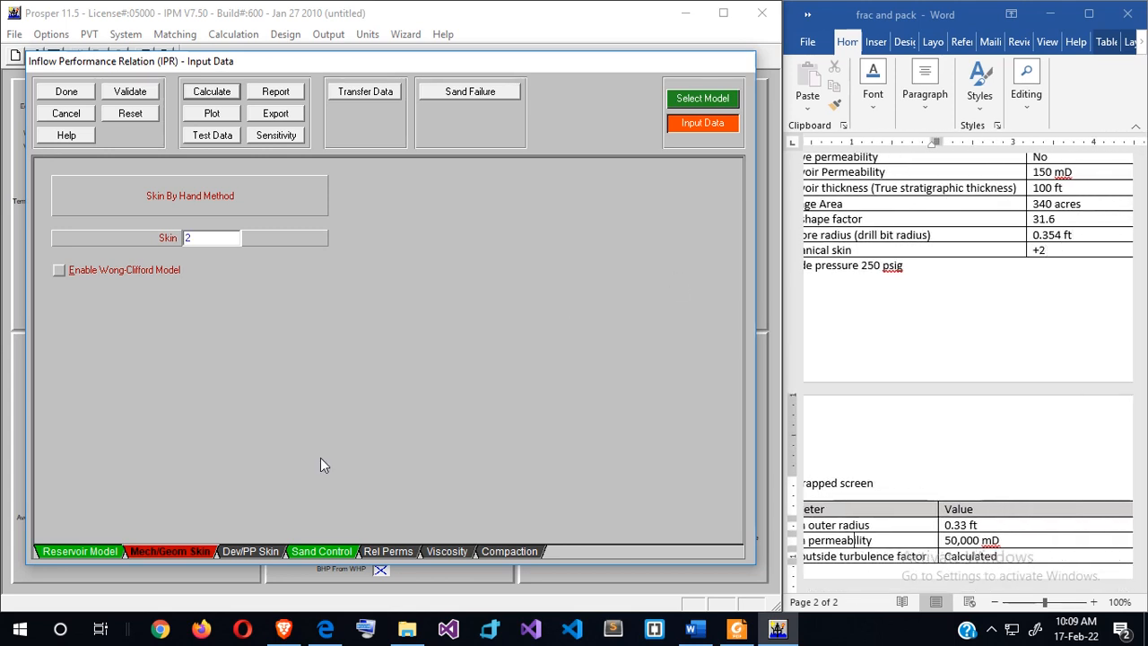
- Calculate the IPR, examine its plot and return to the wire-wrapped screen data
click(316, 552)
click(215, 92)
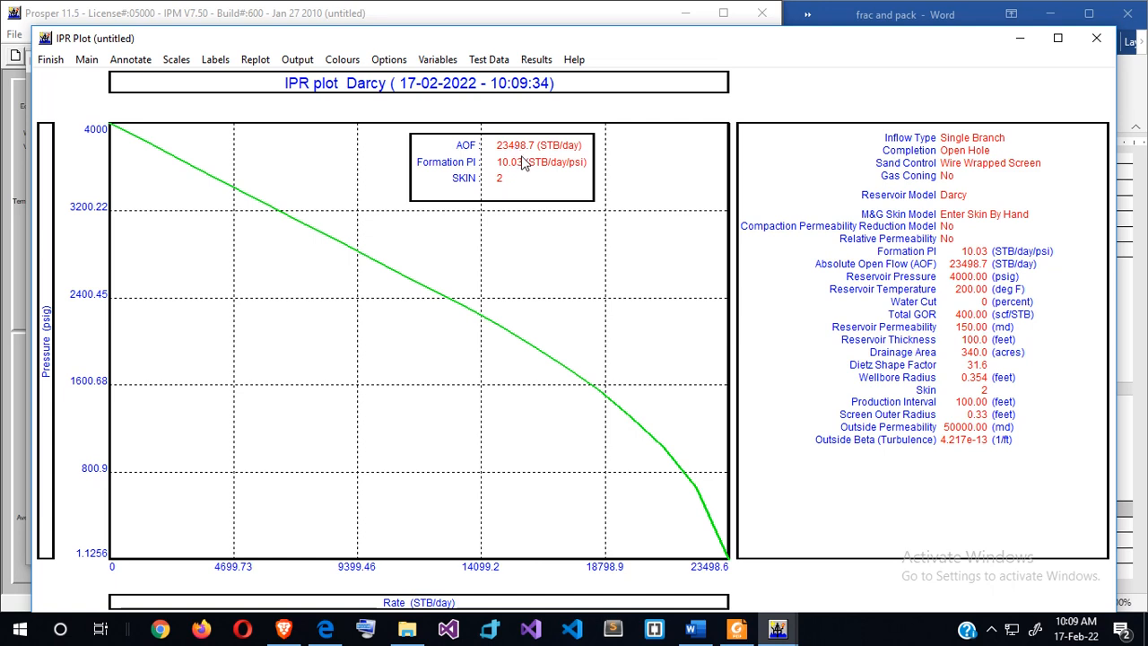
click(51, 60)
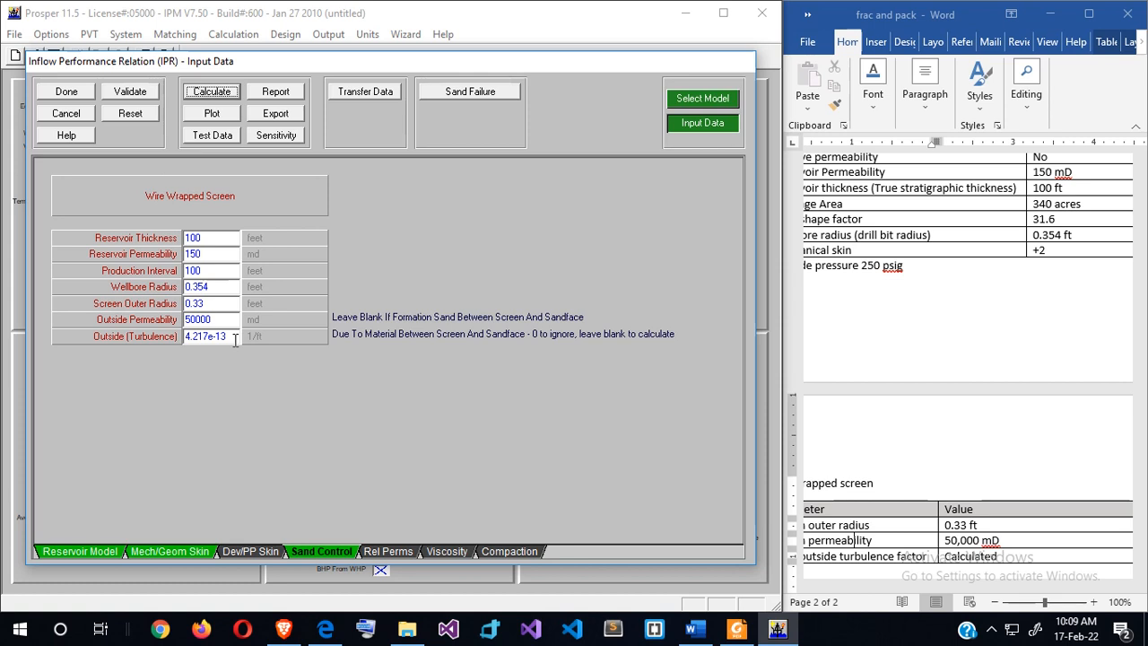
- Clear the screen's outside turbulence value so that it is calculated automatically, and recalculate the IPR
click(238, 339)
key(BackSpace)
key(BackSpace)
key(BackSpace)
key(BackSpace)
key(BackSpace)
key(BackSpace)
key(BackSpace)
key(BackSpace)
key(BackSpace)
click(227, 94)
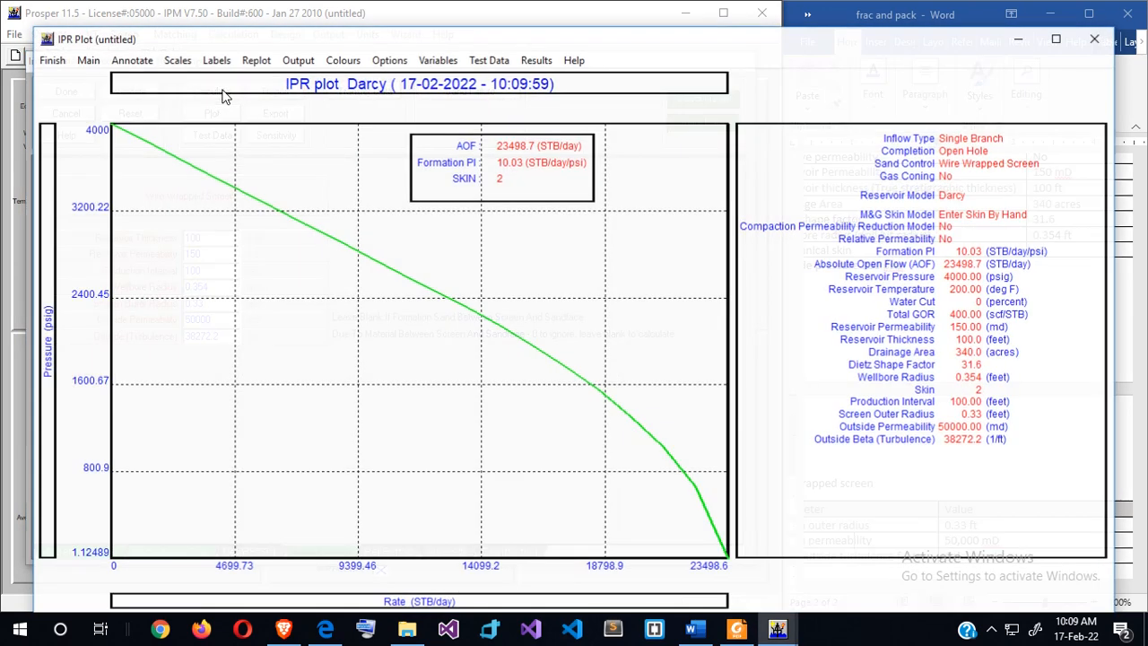
- Accept the inflow performance data and start a three-variable system (IPR+VLP) calculation
click(50, 60)
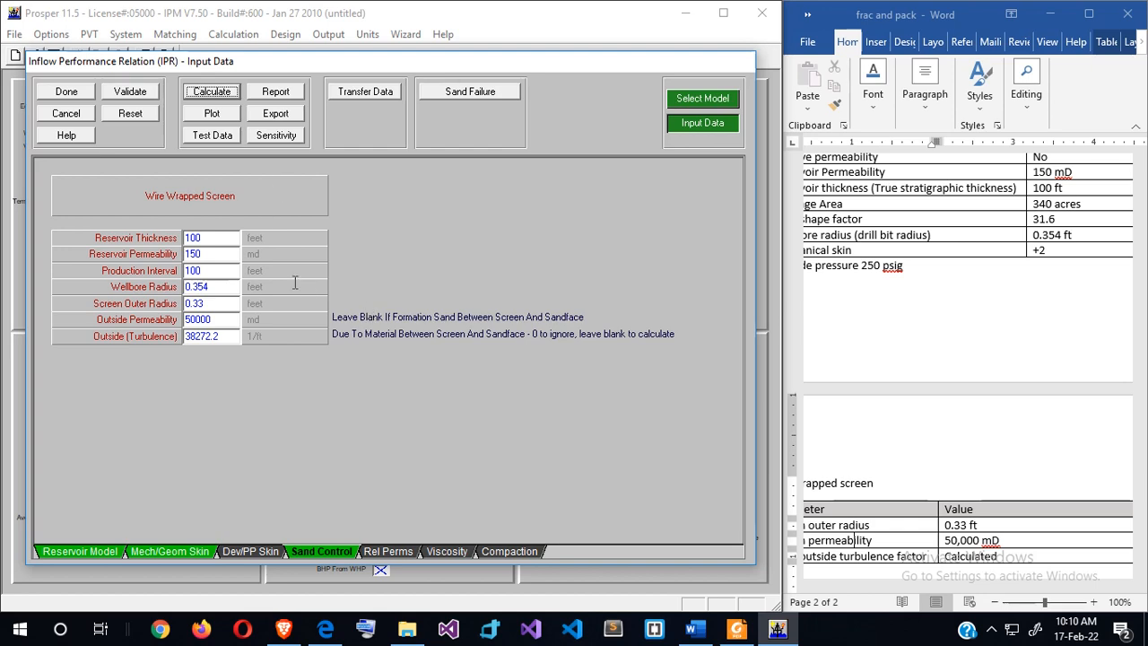
click(70, 93)
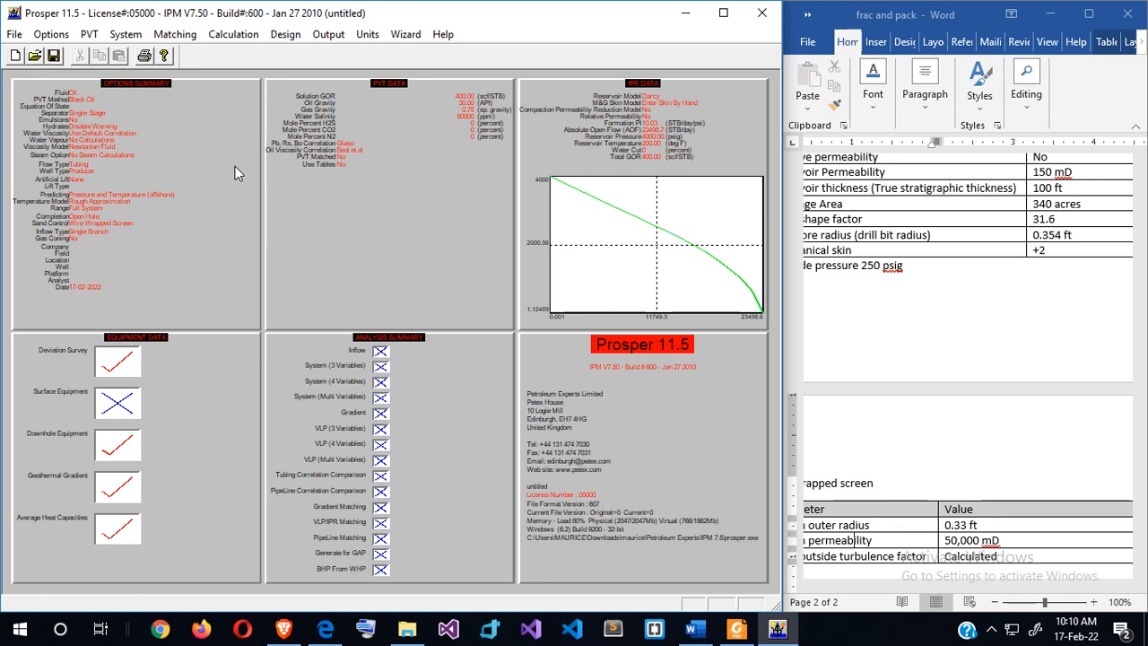
click(220, 39)
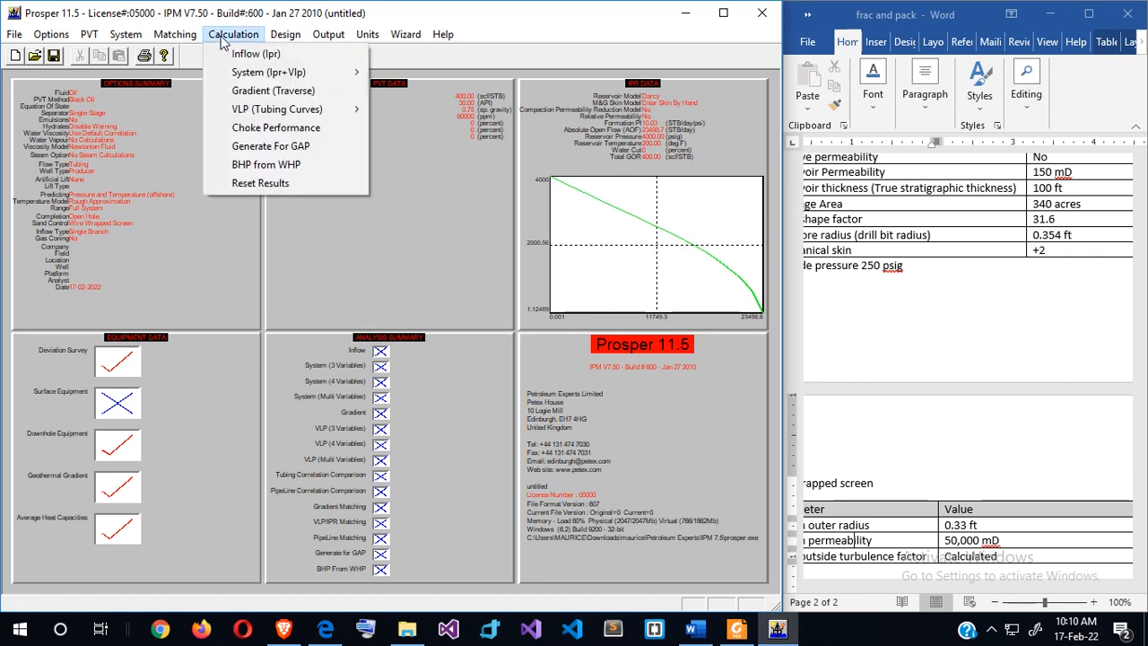
mouse_move(285, 76)
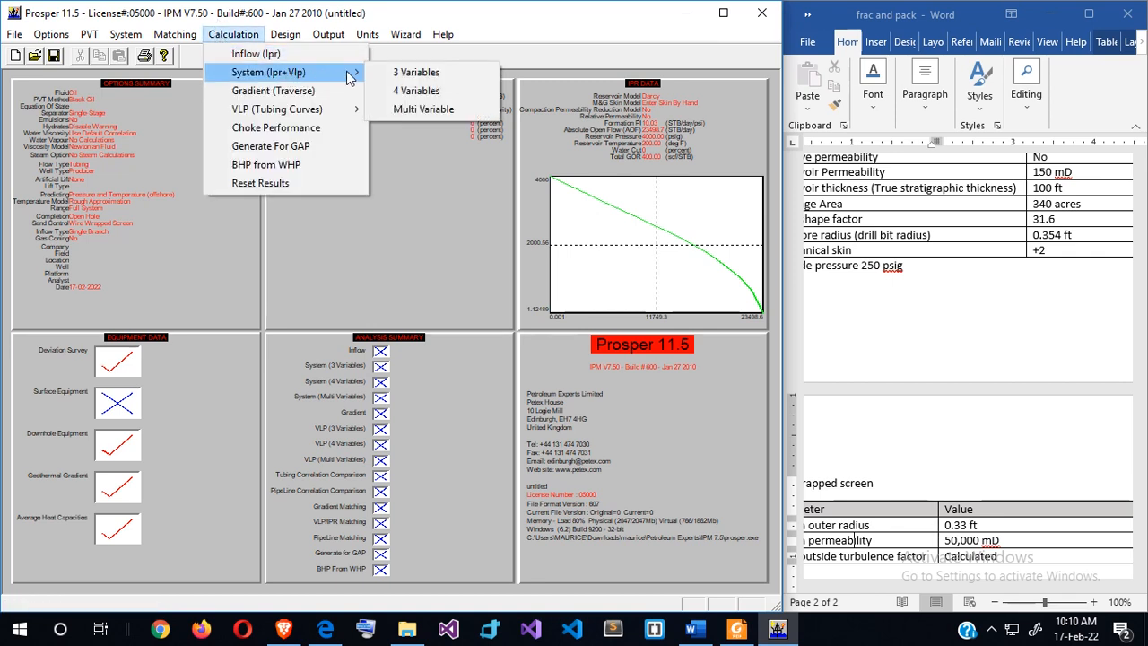
click(394, 73)
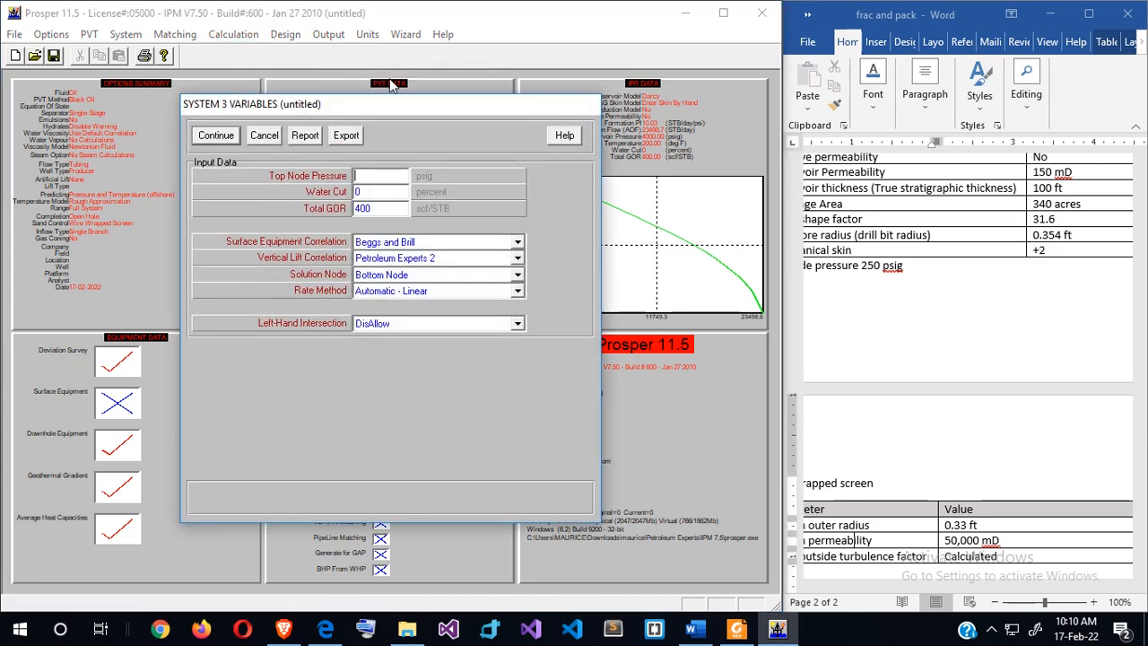
- Set the top node pressure to 250 psig and check it against the value in the Word document
text(250)
double_click(847, 269)
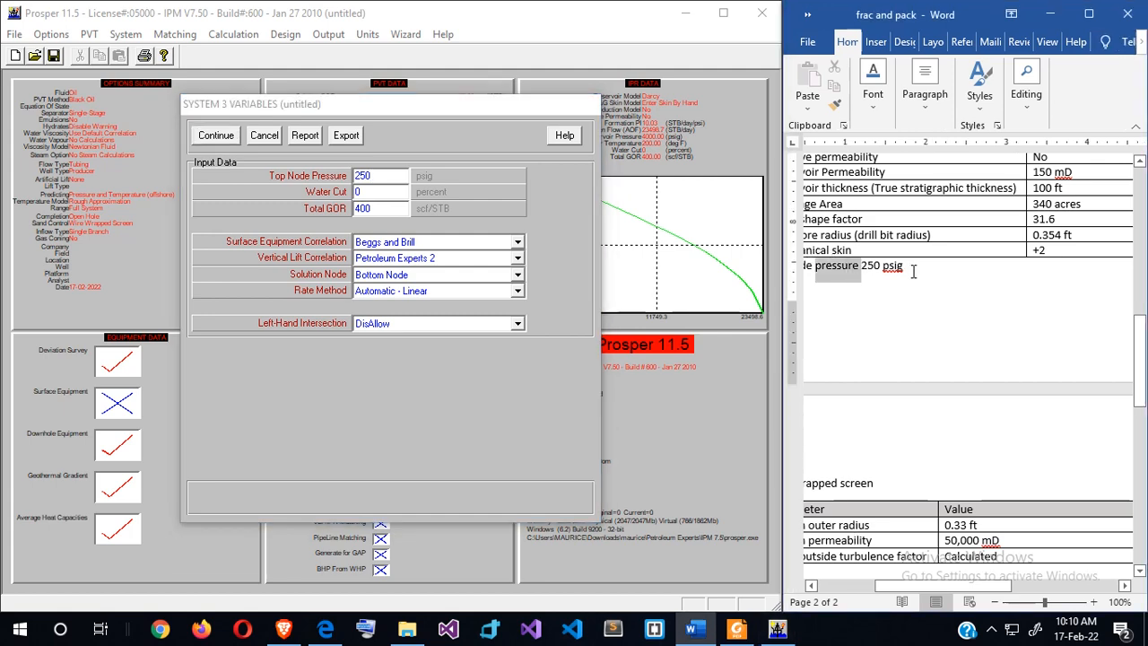
drag(911, 270, 778, 280)
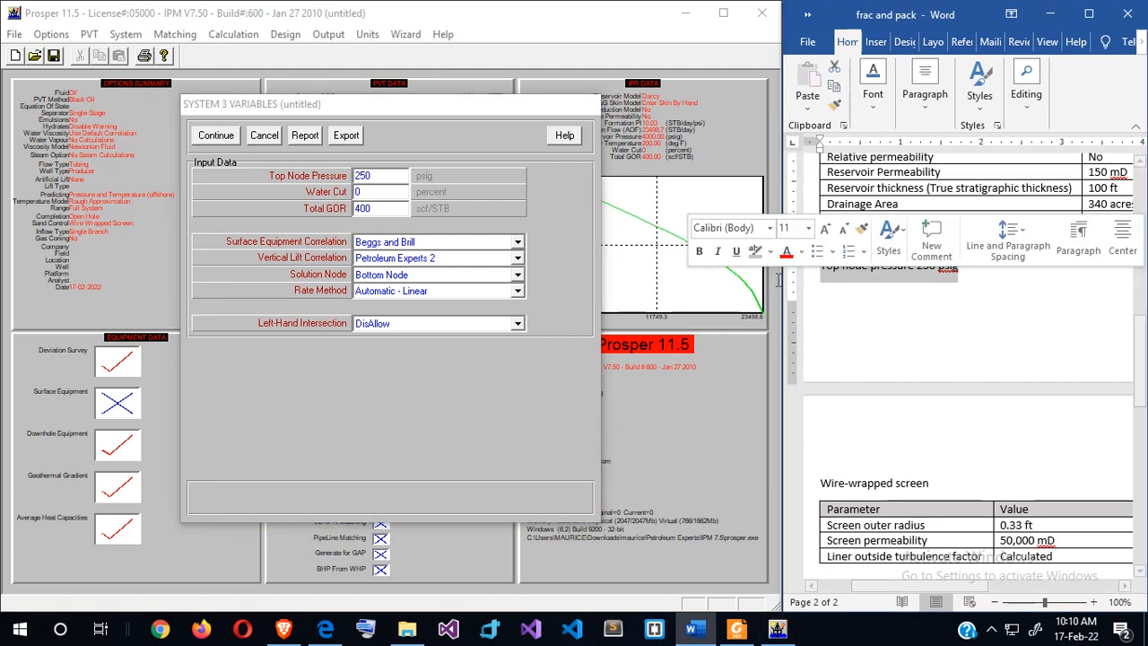
click(882, 320)
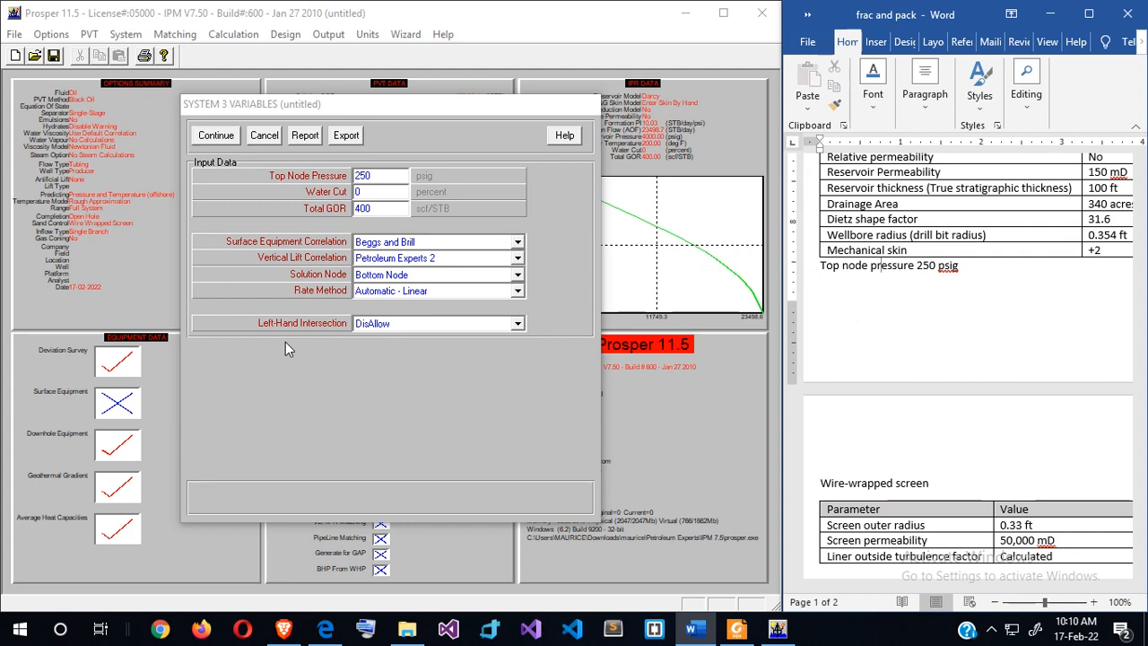
- Calculate the three-variable system solution without any sensitivity variables and return to the main screen
click(222, 136)
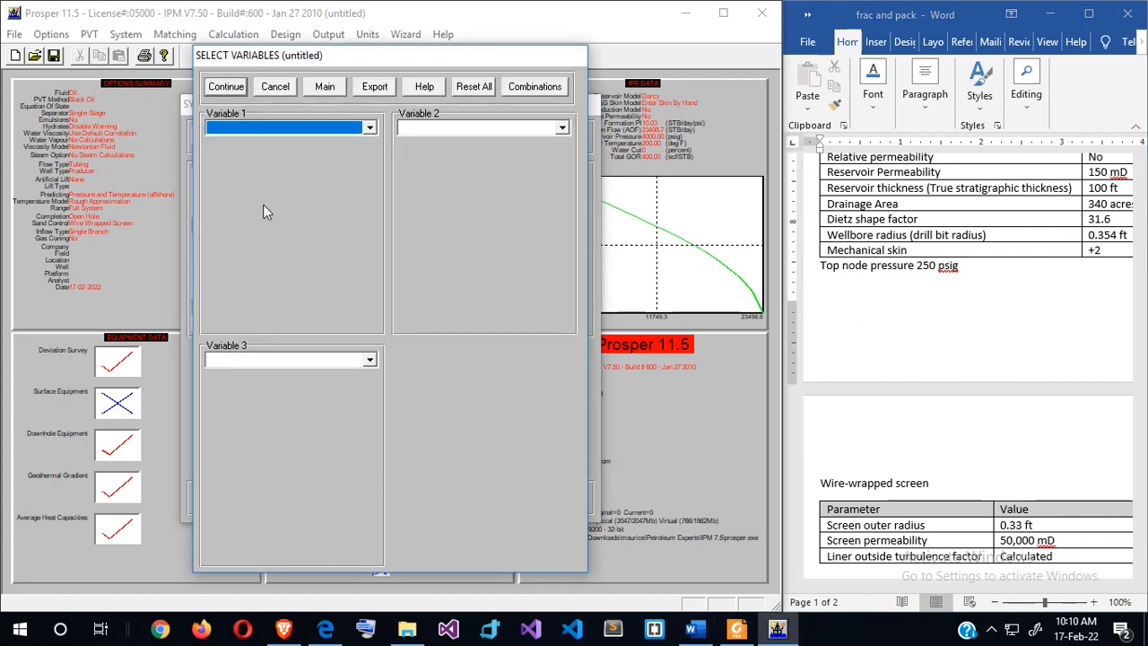
click(235, 86)
click(99, 97)
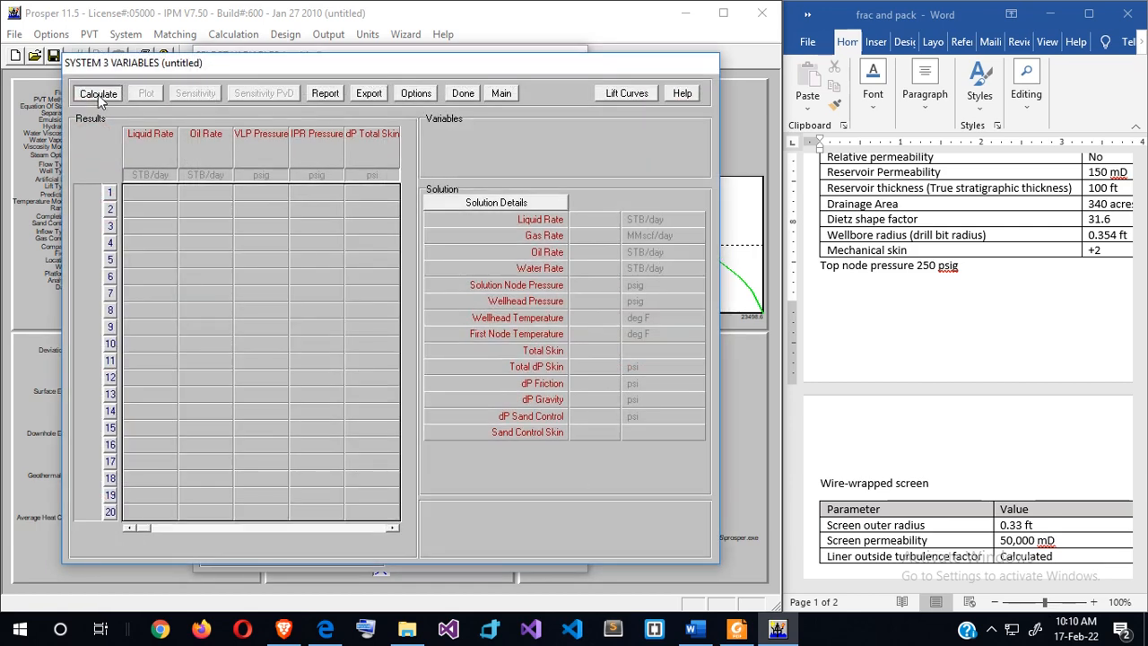
key(Return)
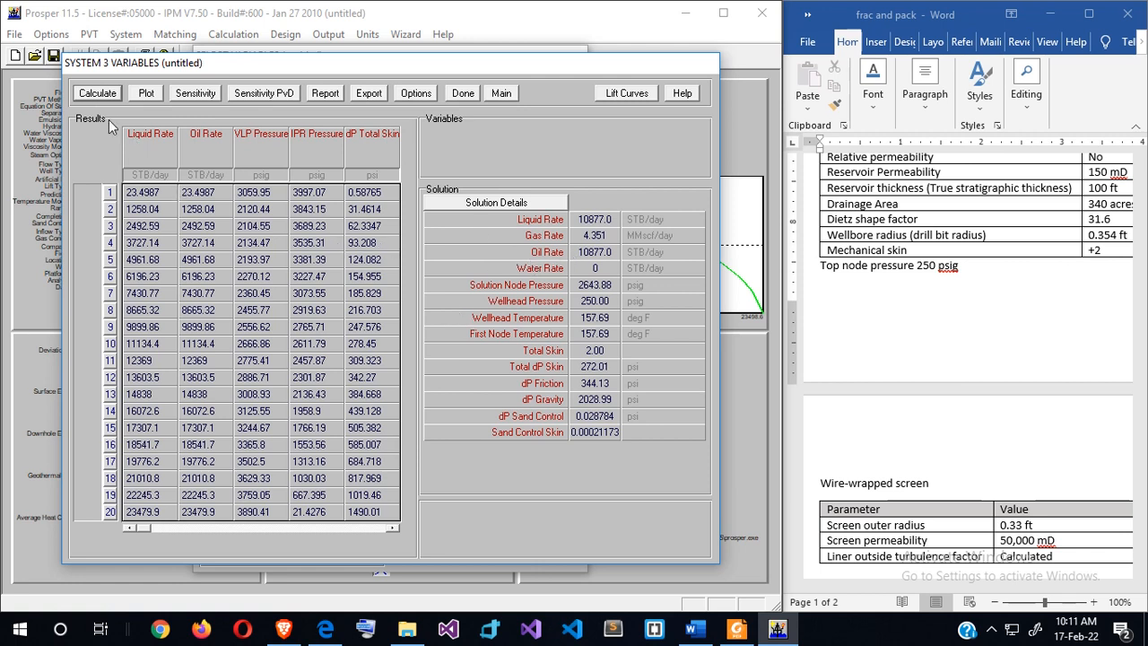
click(506, 89)
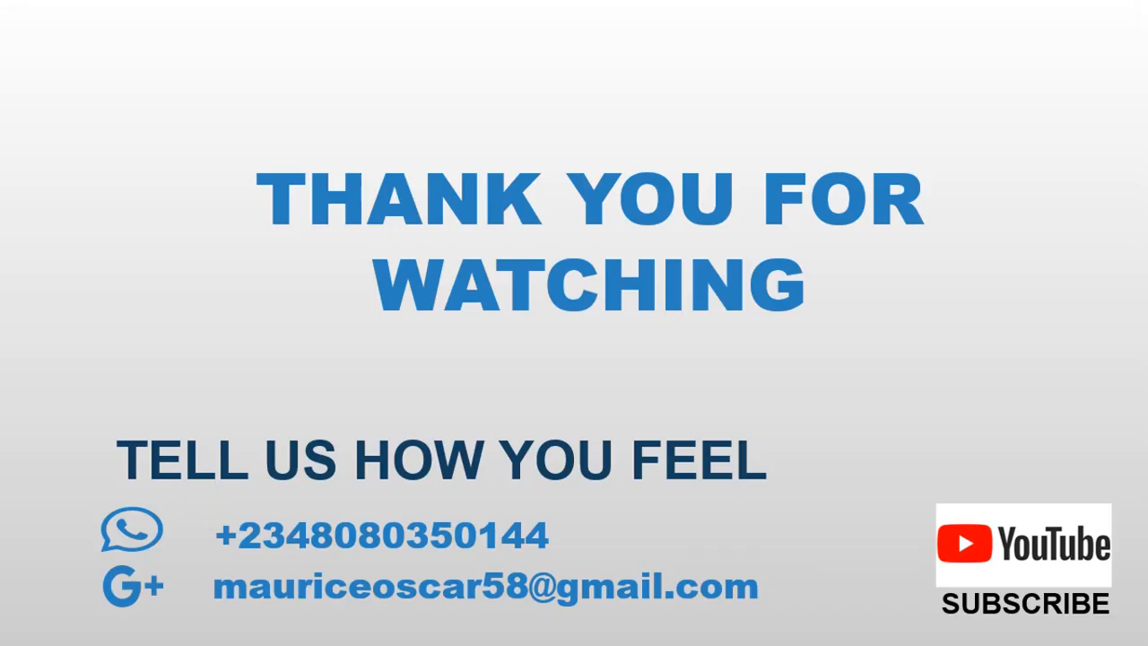